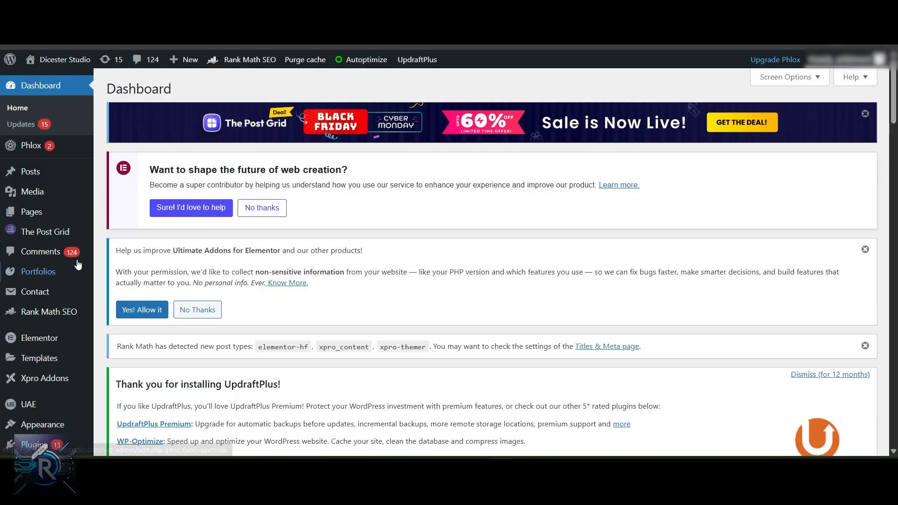
Step: Open the post "Fixing Unity Policy Violations on Google Play Console within 20 min" from the posts list in the Elementor editor
mouse_move(41, 220)
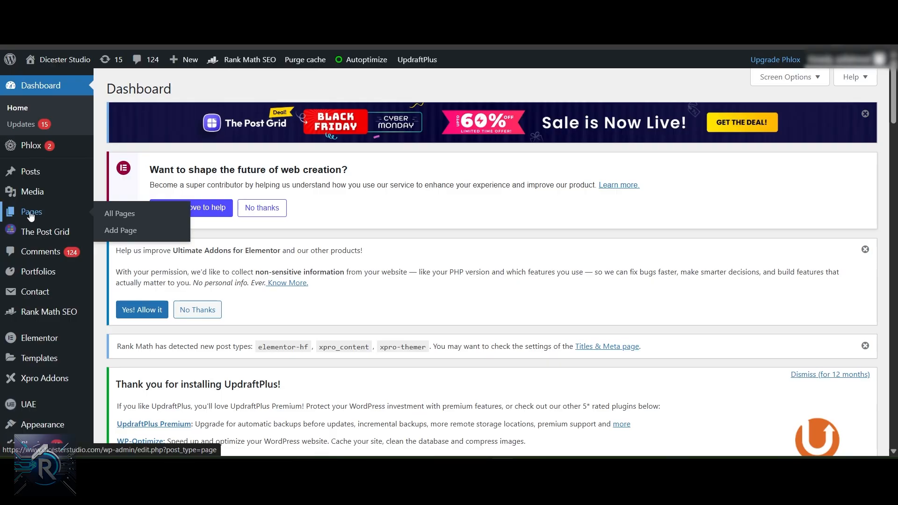
left_click(23, 174)
scroll(340, 228, "down", 5)
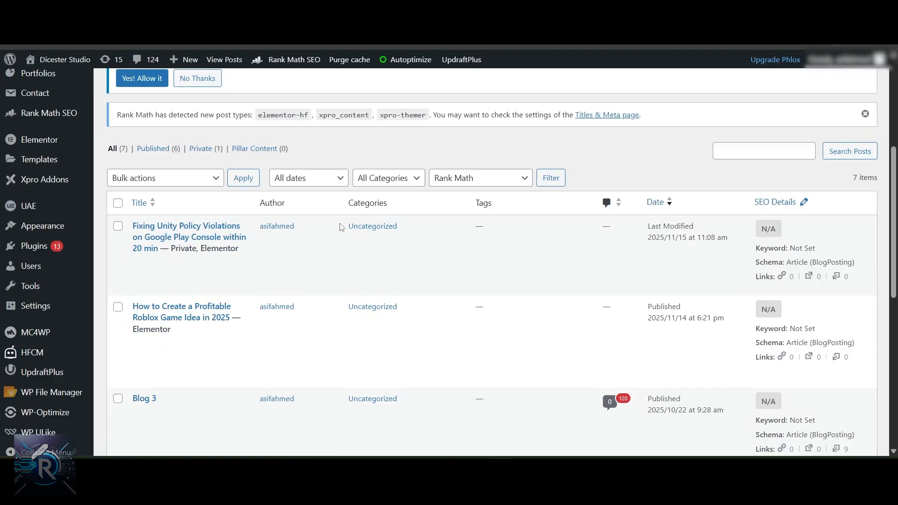
mouse_move(183, 346)
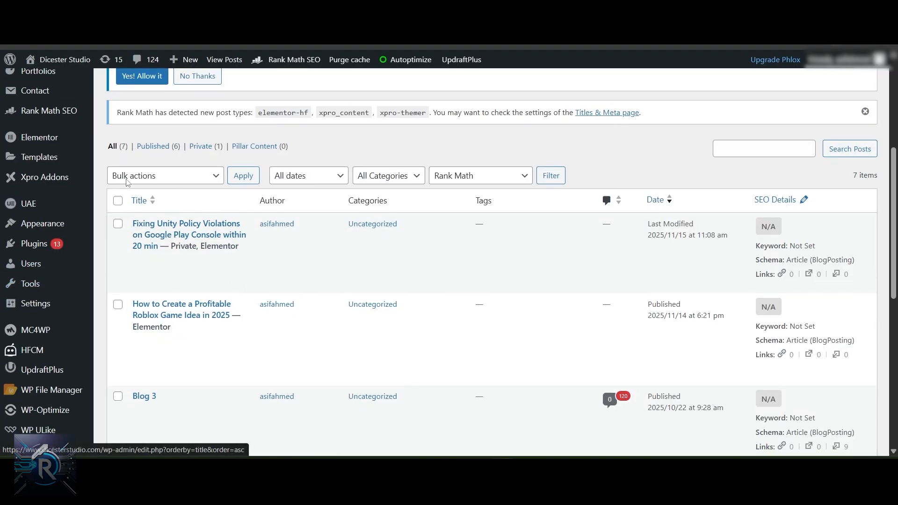
scroll(327, 210, "up", 2)
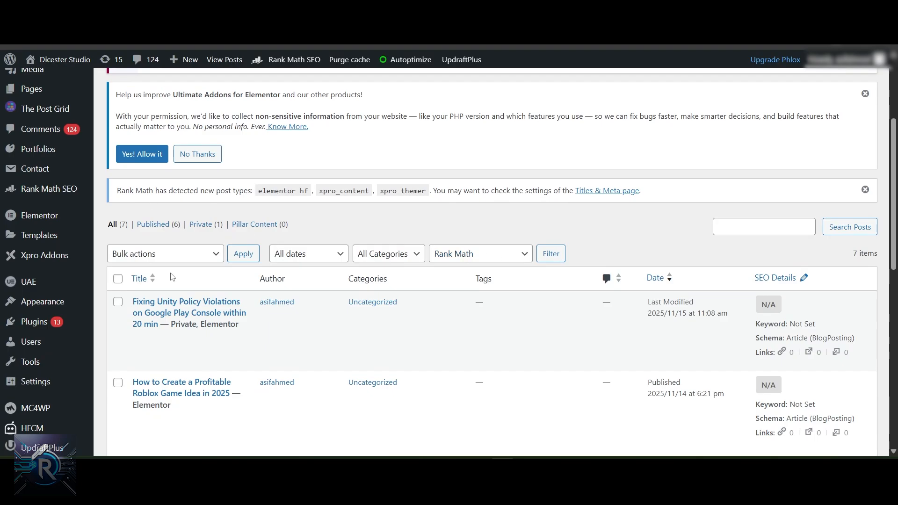
mouse_move(215, 320)
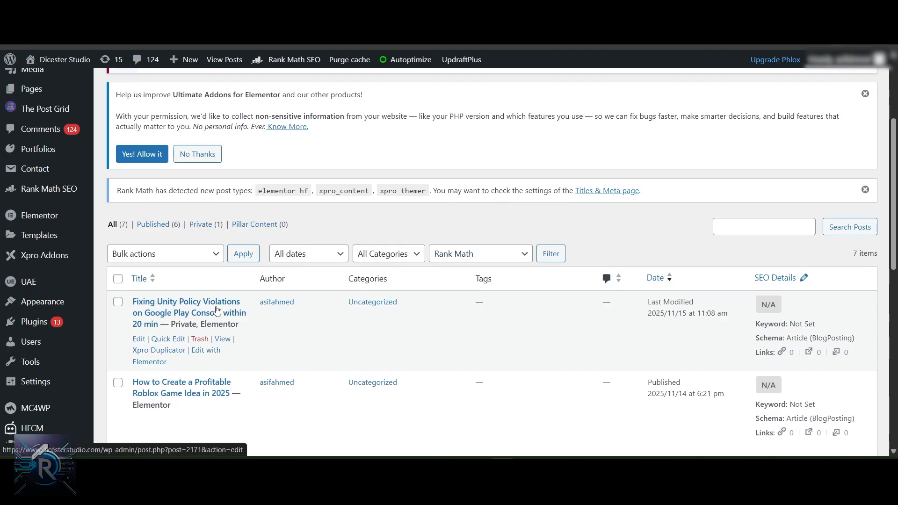
left_click(204, 355)
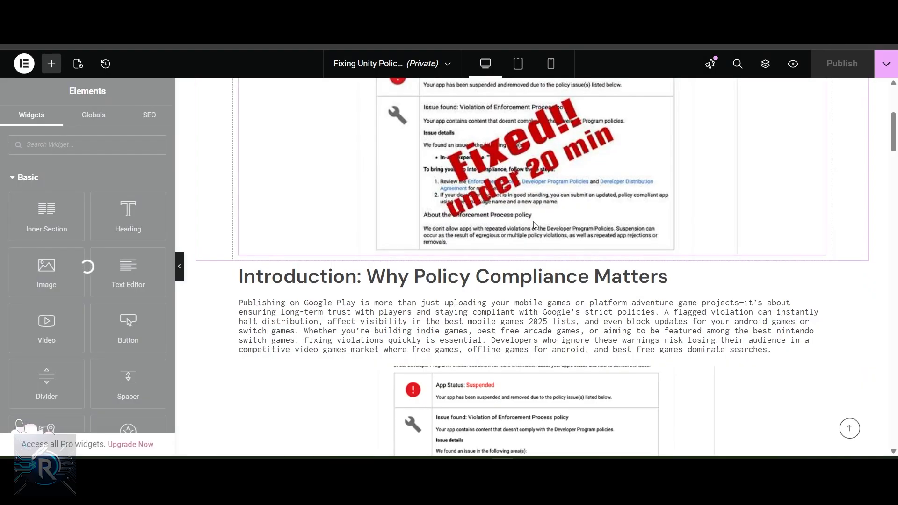
Step: Review the post's content in the editor to find where the existing article text ends
scroll(526, 229, "down", 20)
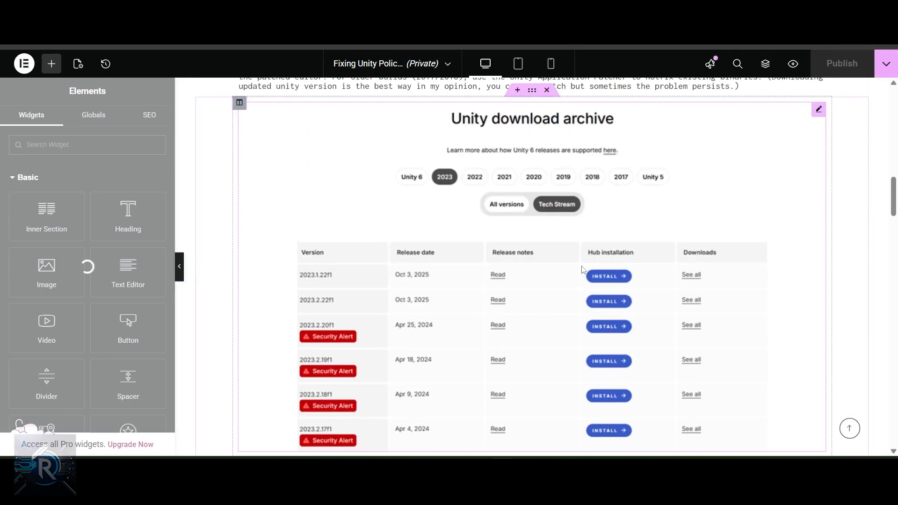
scroll(399, 284, "down", 20)
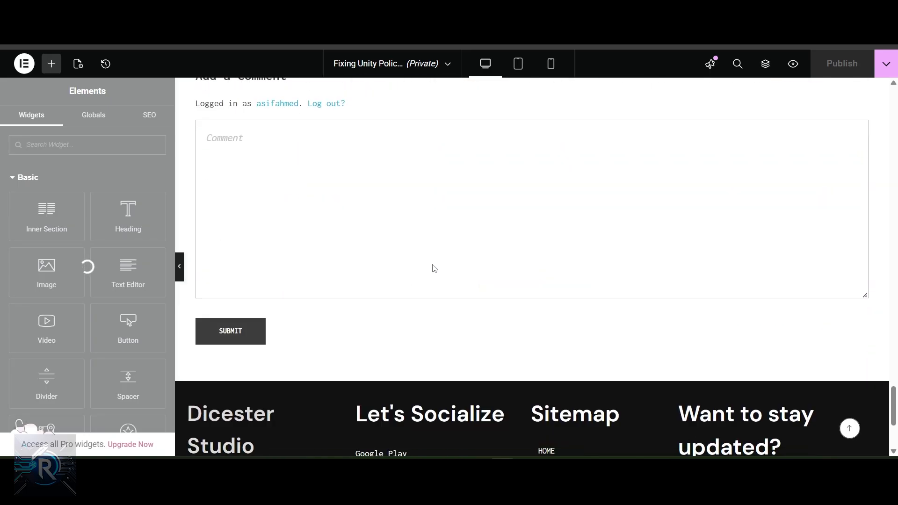
scroll(433, 267, "up", 8)
scroll(443, 286, "up", 6)
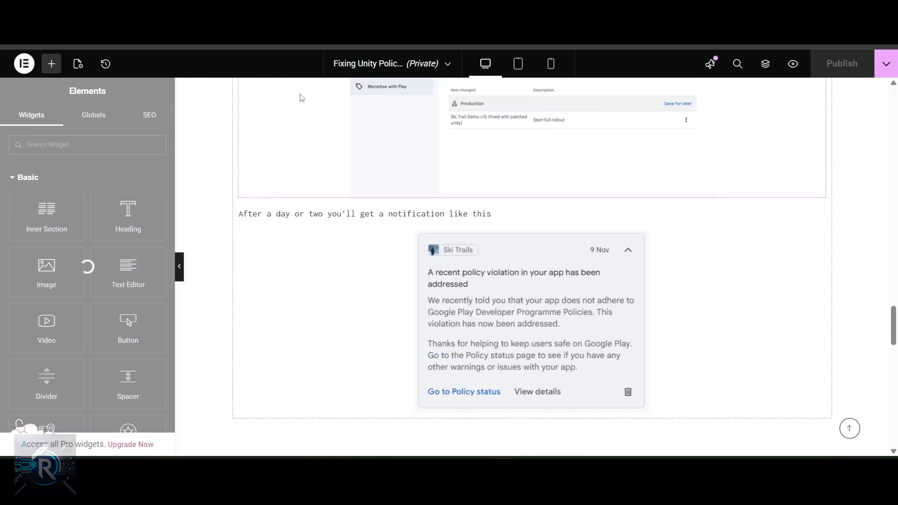
scroll(411, 325, "up", 8)
scroll(374, 281, "down", 12)
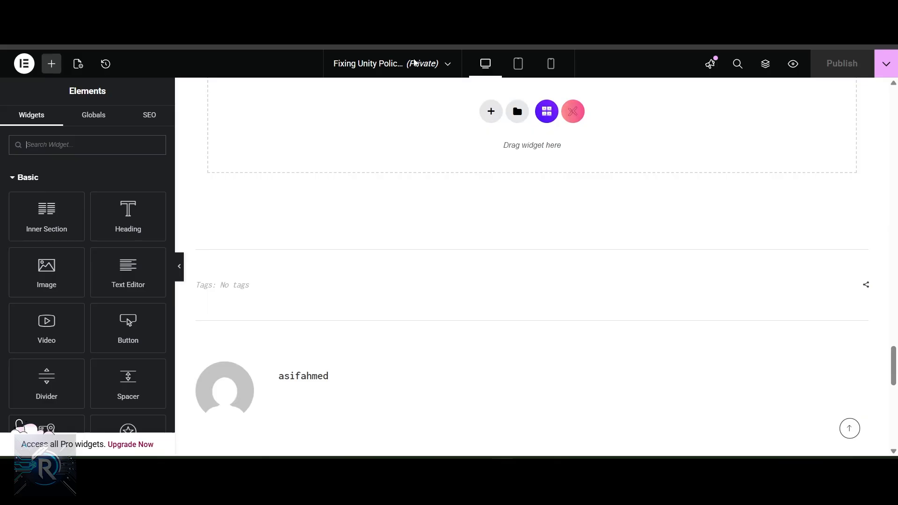
scroll(337, 244, "up", 4)
scroll(337, 244, "up", 2)
scroll(475, 304, "down", 2)
scroll(660, 337, "up", 2)
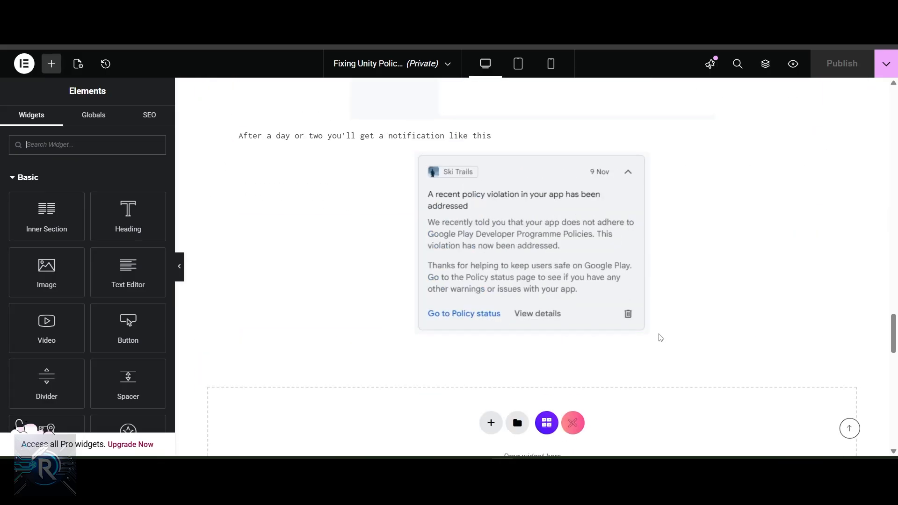
Step: Switch to the Word document and copy the "Notes" heading above the Conclusion section
left_click(605, 469)
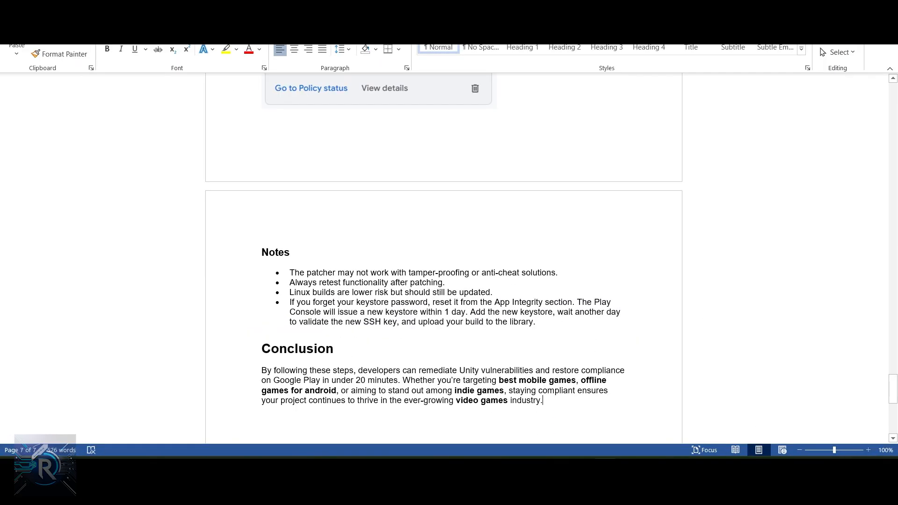
scroll(244, 294, "up", 2)
scroll(235, 296, "down", 2)
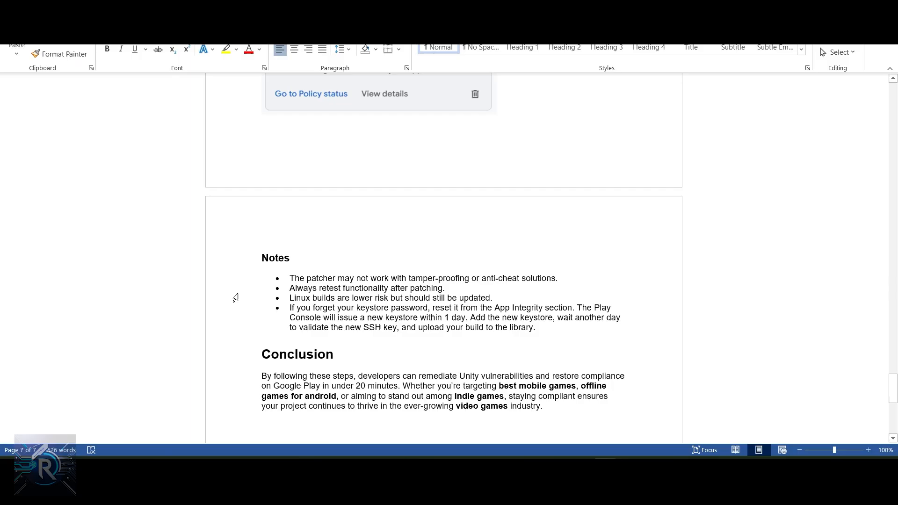
double_click(265, 252)
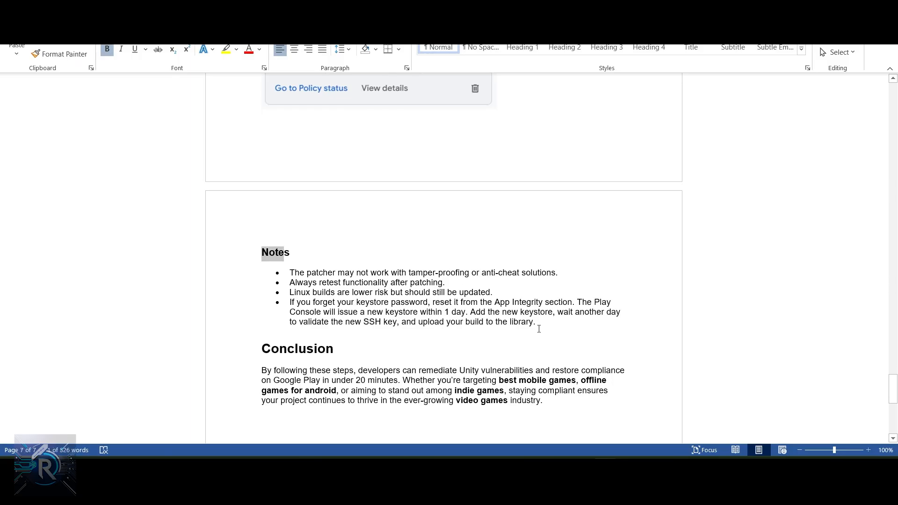
left_click_drag(539, 329, 287, 273)
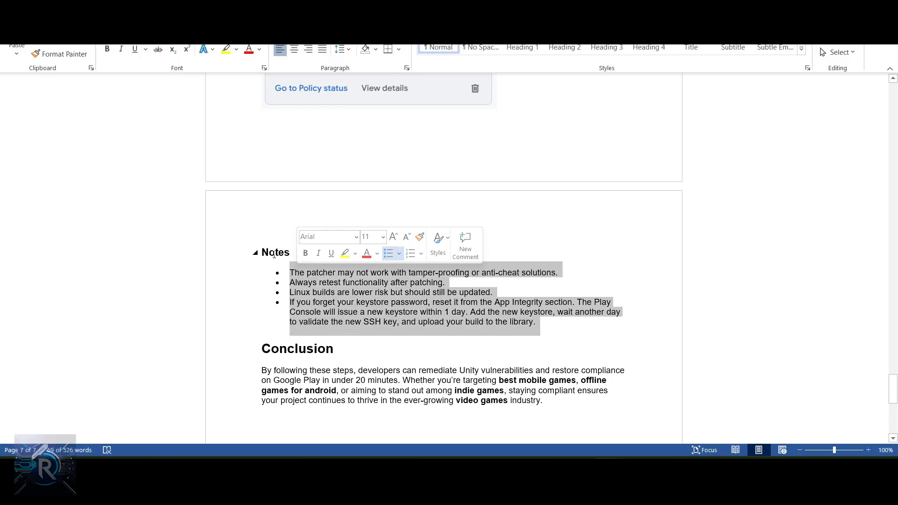
left_click(282, 278)
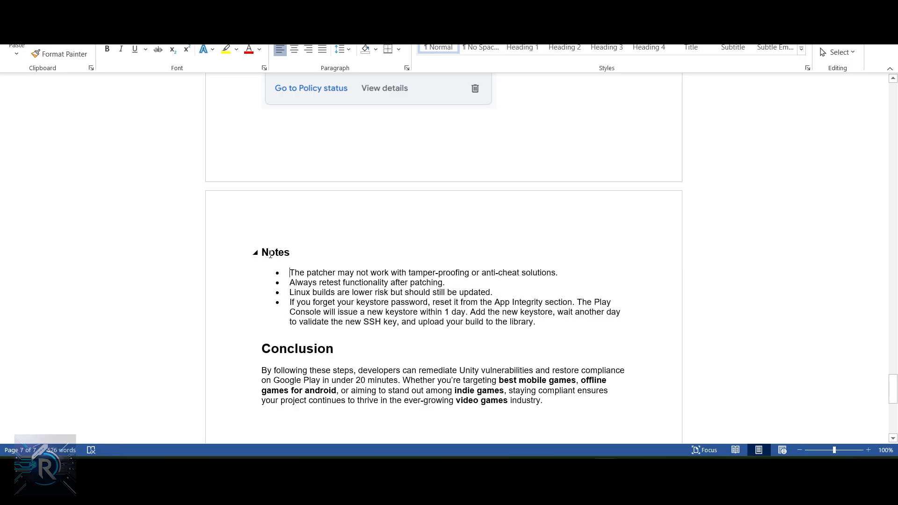
double_click(262, 254)
right_click(281, 255)
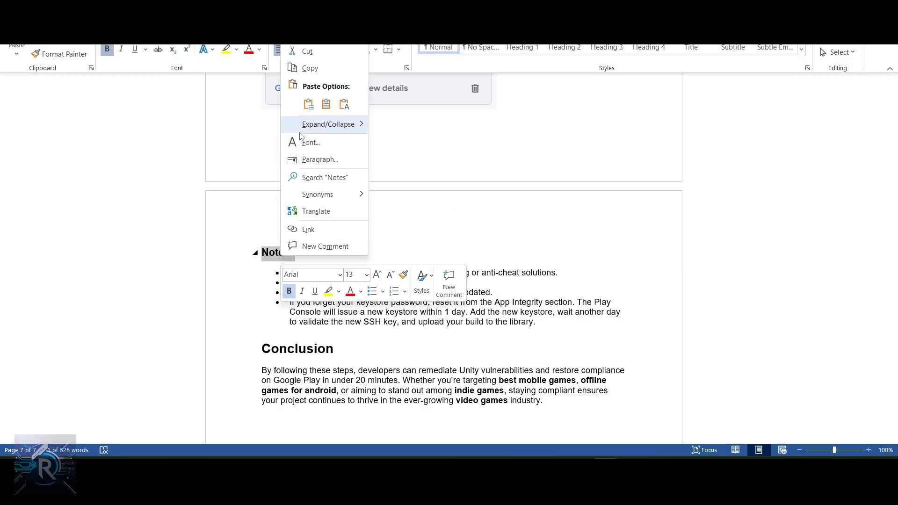
left_click(303, 72)
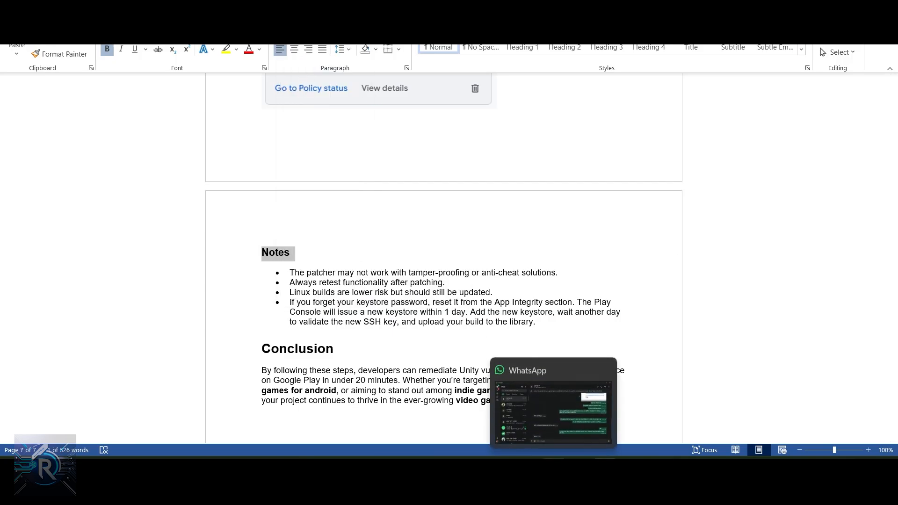
Step: Switch back to the Elementor editor and add a single-column section below the policy notification image
left_click(502, 469)
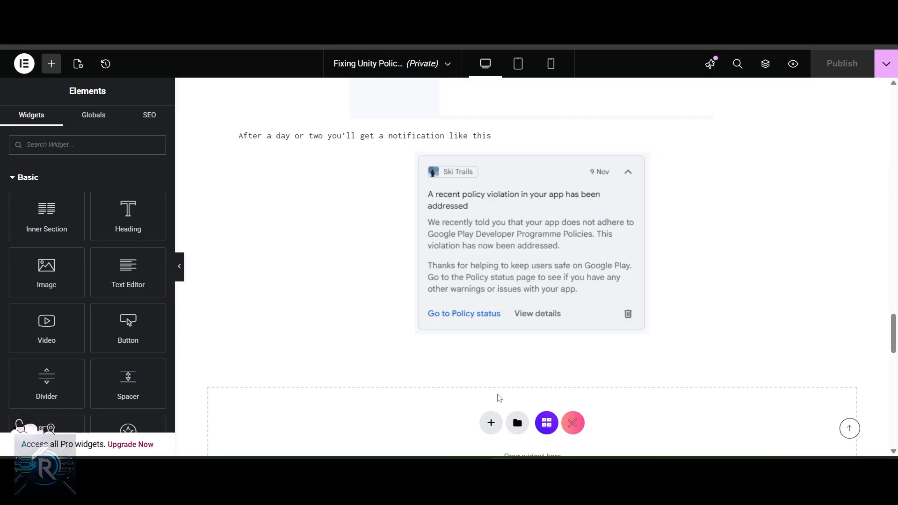
left_click(489, 423)
left_click(373, 431)
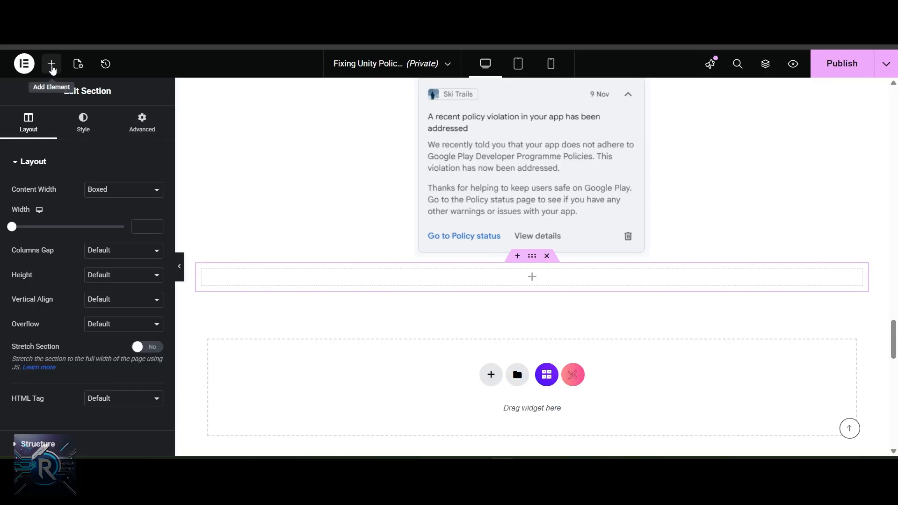
Step: Add a Heading widget to the new empty section and set its title to "Notes"
left_click(52, 66)
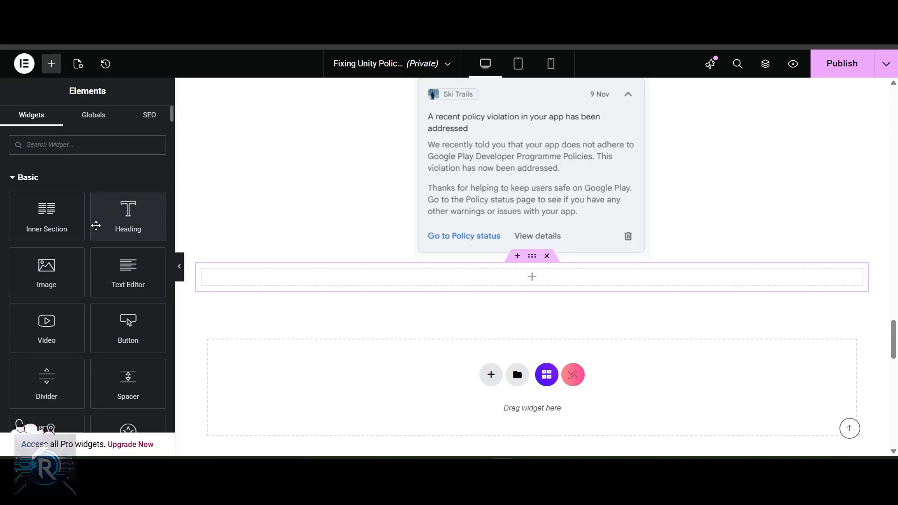
left_click_drag(132, 221, 295, 278)
left_click_drag(105, 202, 2, 228)
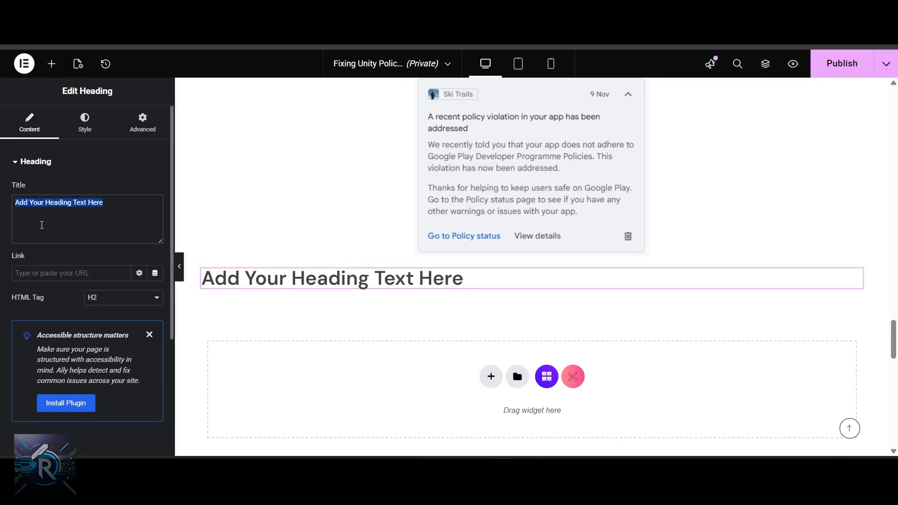
type("Notes")
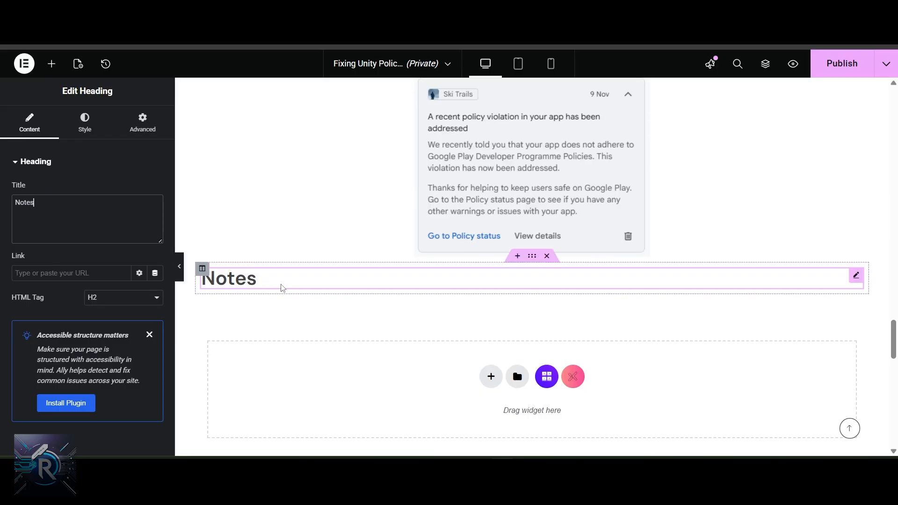
Step: Set the boxed content width of the Notes section to 1024
left_click(535, 257)
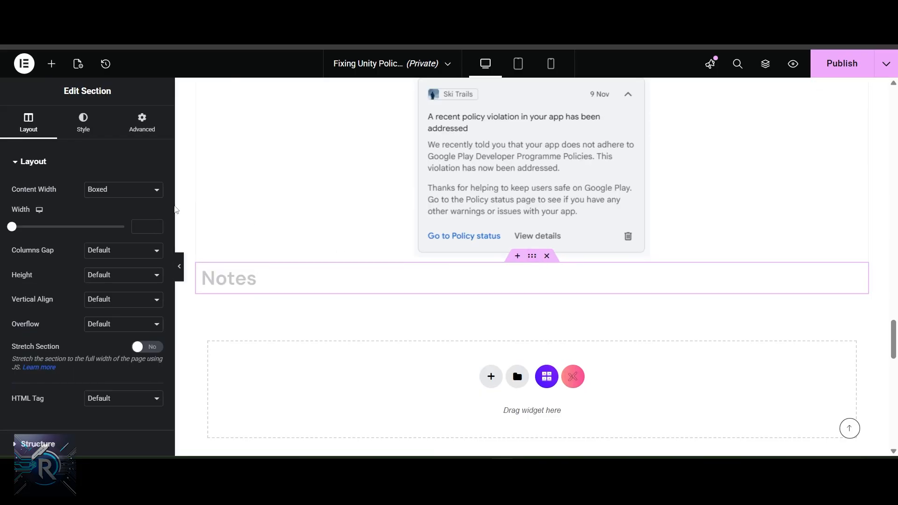
left_click(141, 226)
type("1024")
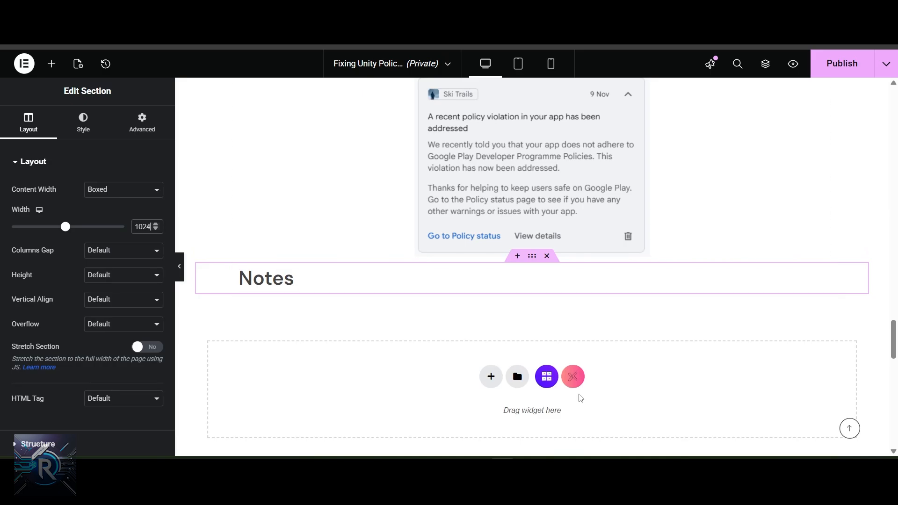
Step: Find the list widgets and add an Icon List below the Notes heading
left_click(52, 64)
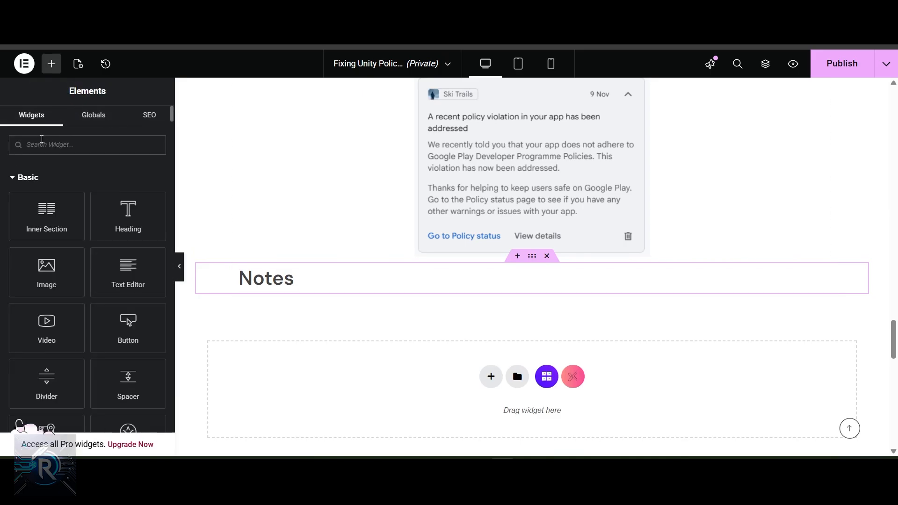
type("list")
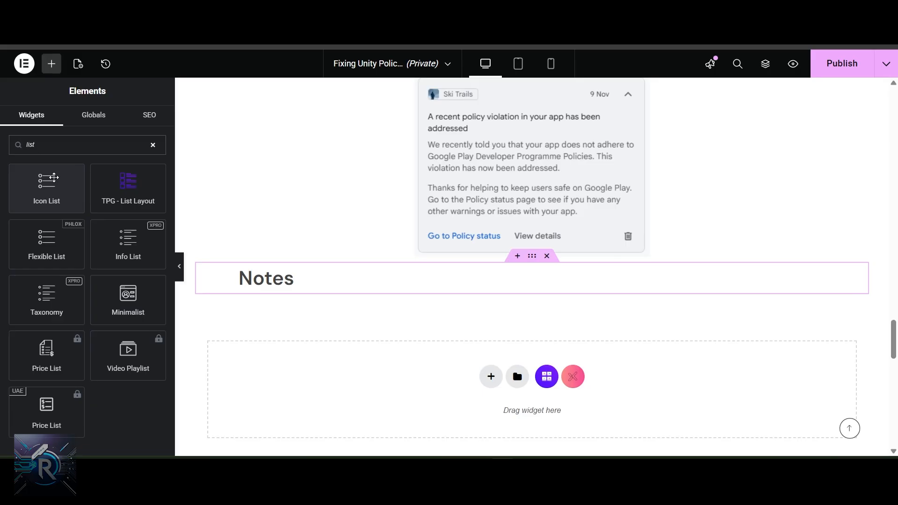
left_click_drag(38, 185, 232, 282)
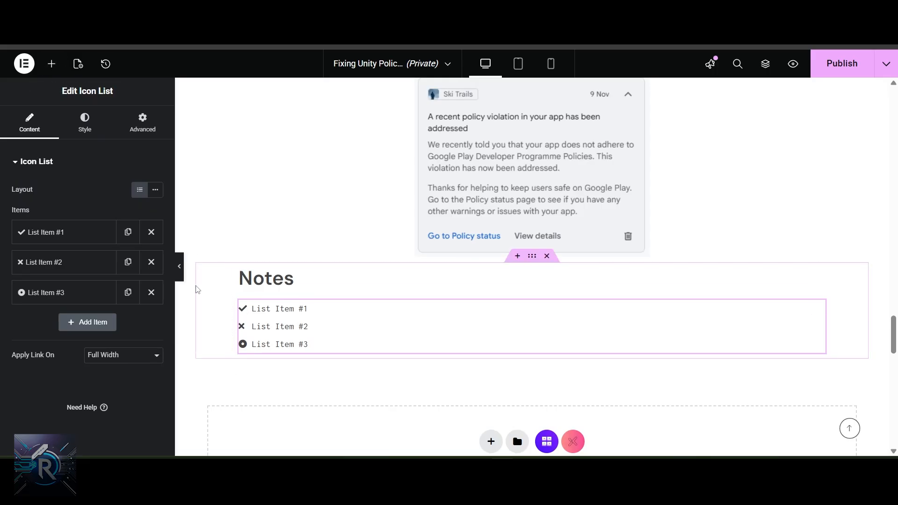
left_click(60, 238)
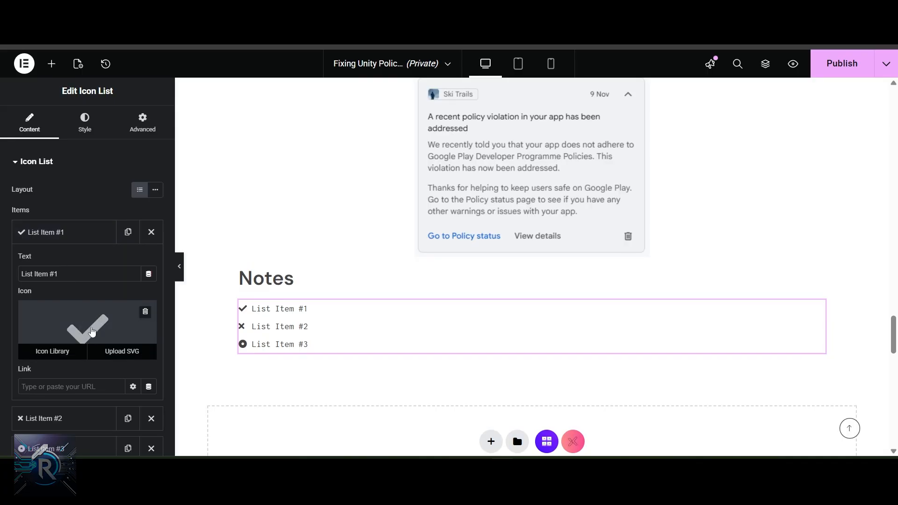
left_click(95, 324)
scroll(495, 240, "down", 15)
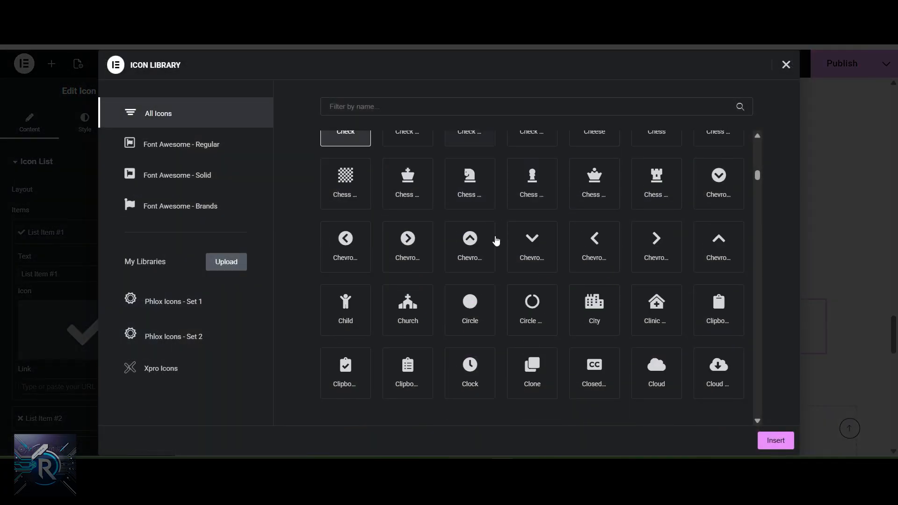
scroll(539, 274, "up", 10)
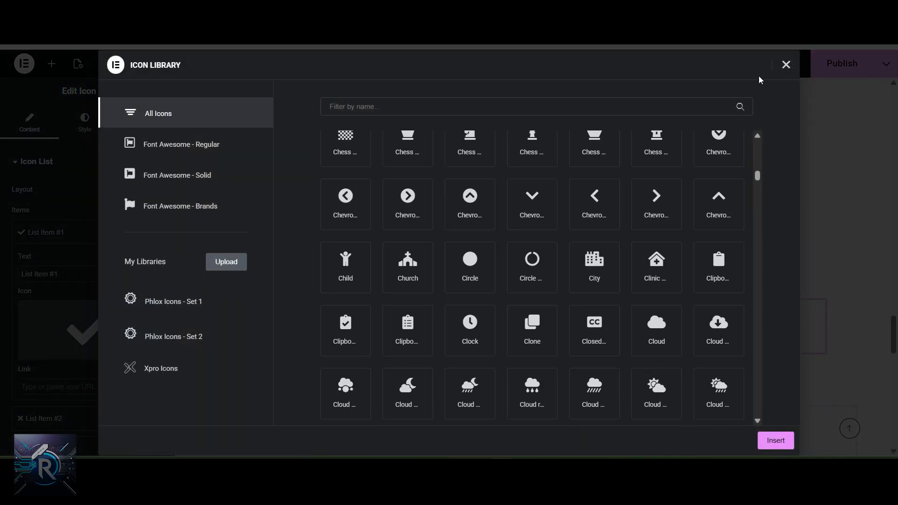
left_click(788, 65)
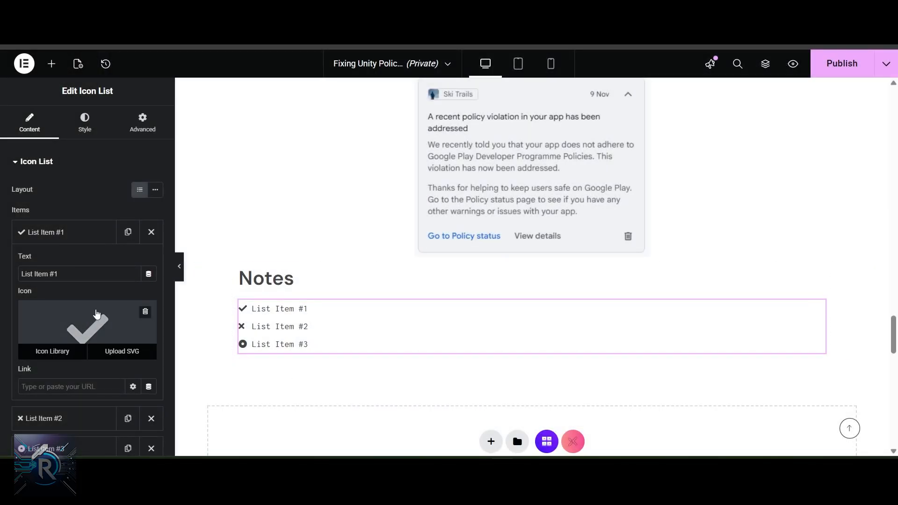
Step: Search the widgets for "list" and add an Info List below the Icon List in the Notes section
left_click(51, 63)
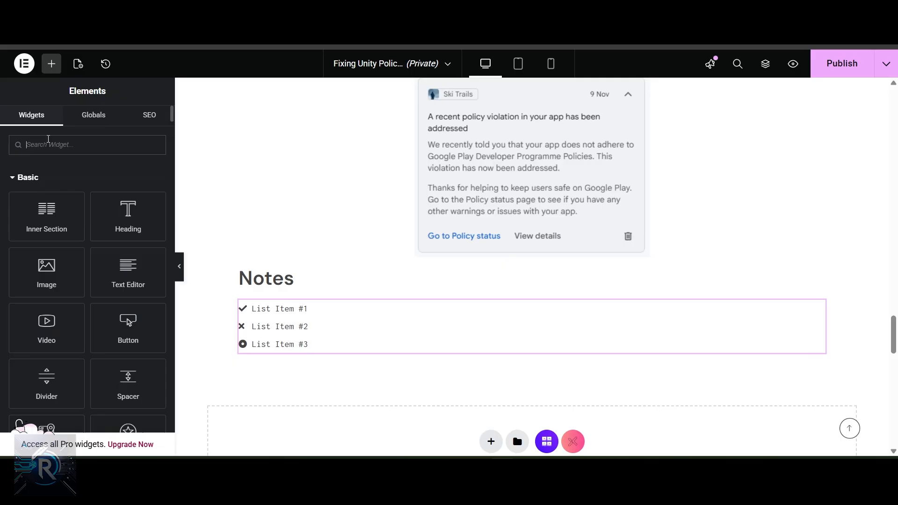
left_click(47, 144)
type("list")
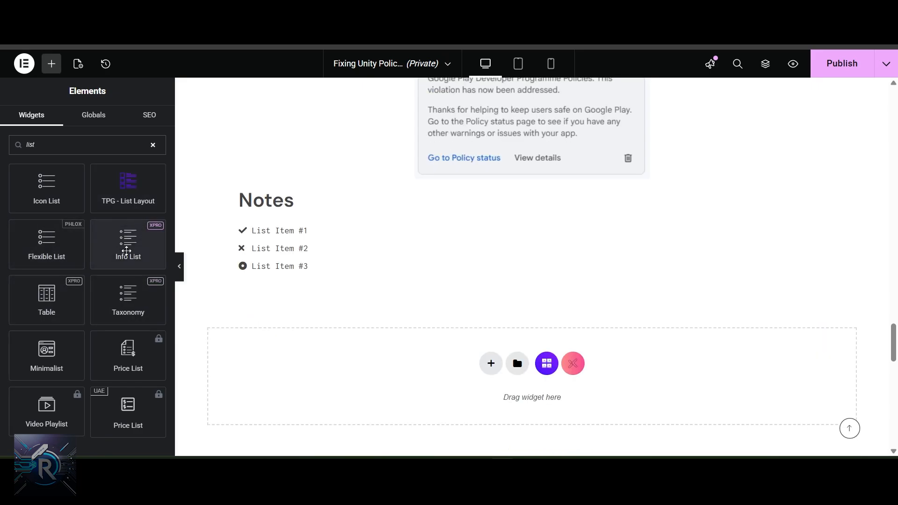
left_click_drag(128, 251, 269, 276)
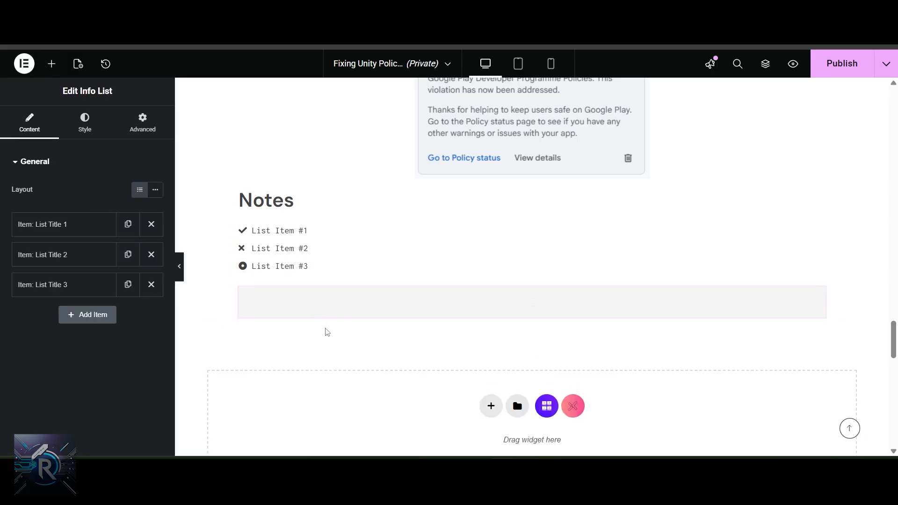
Step: Look over the new Info List in the Notes section and open the settings of its first item
scroll(346, 351, "down", 3)
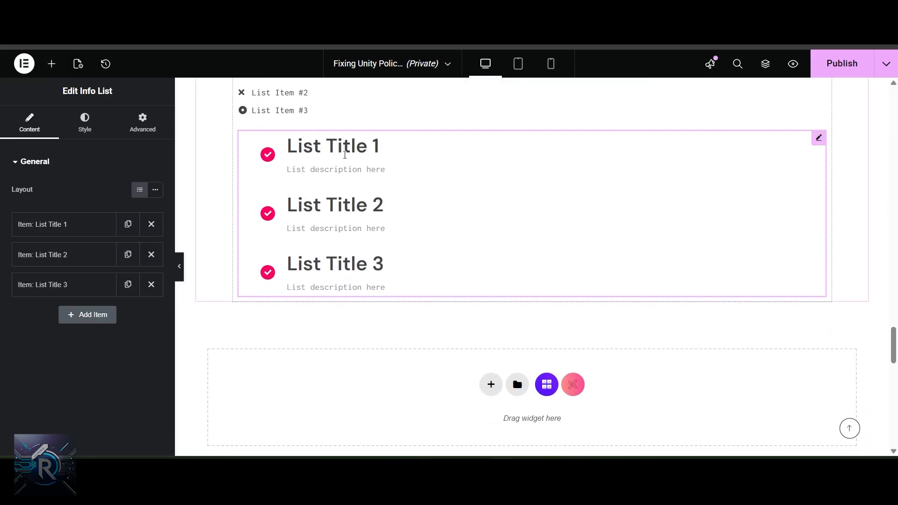
scroll(344, 146, "up", 2)
left_click(70, 225)
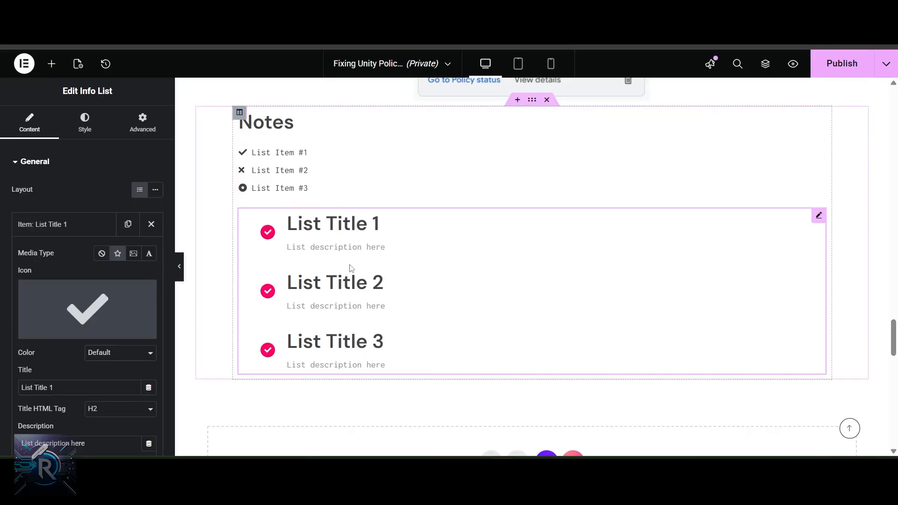
Step: Search the widgets for "list" and add a Taxonomy widget below the Info List in the Notes section
scroll(293, 227, "up", 2)
left_click(52, 64)
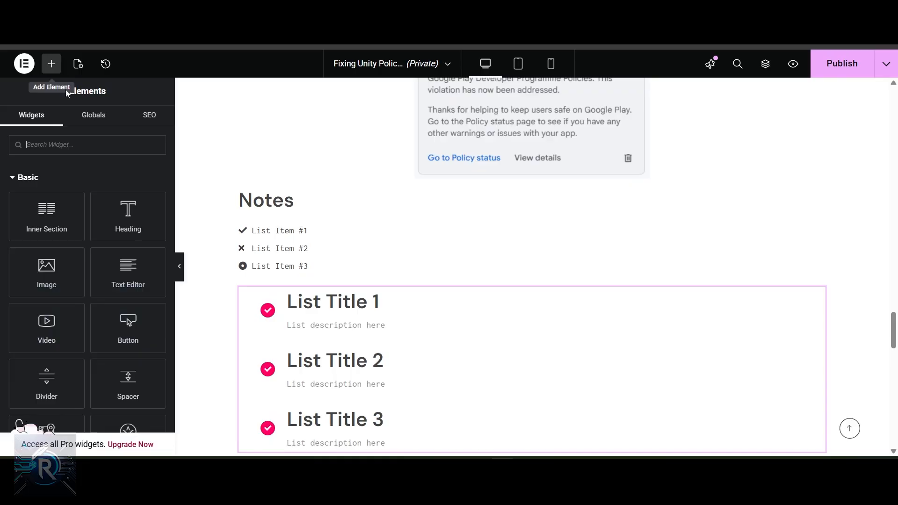
left_click(61, 151)
type("list")
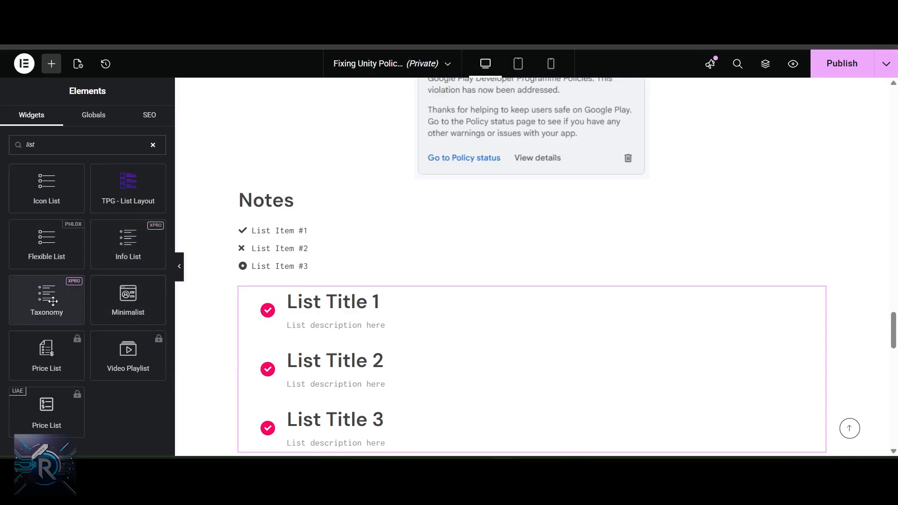
left_click_drag(47, 294, 314, 443)
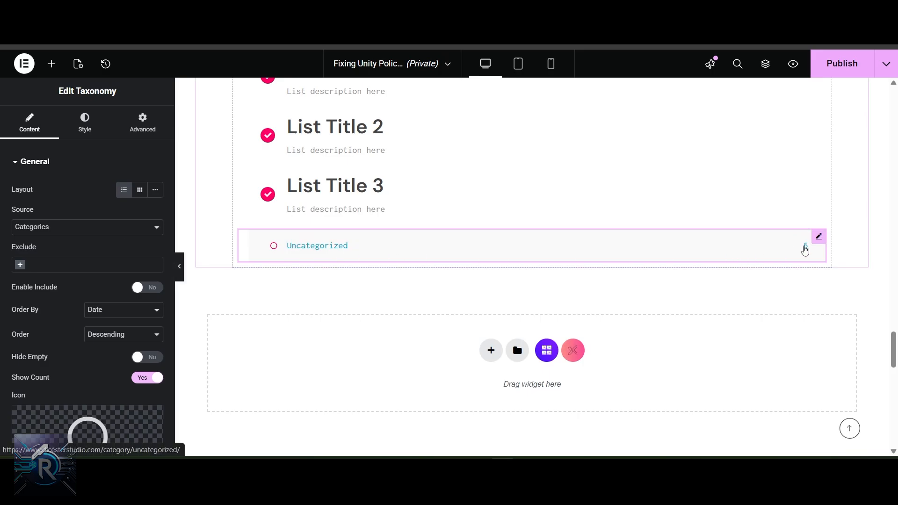
Step: Check the Taxonomy widget against the other lists and delete it from the Notes section
scroll(93, 281, "down", 1)
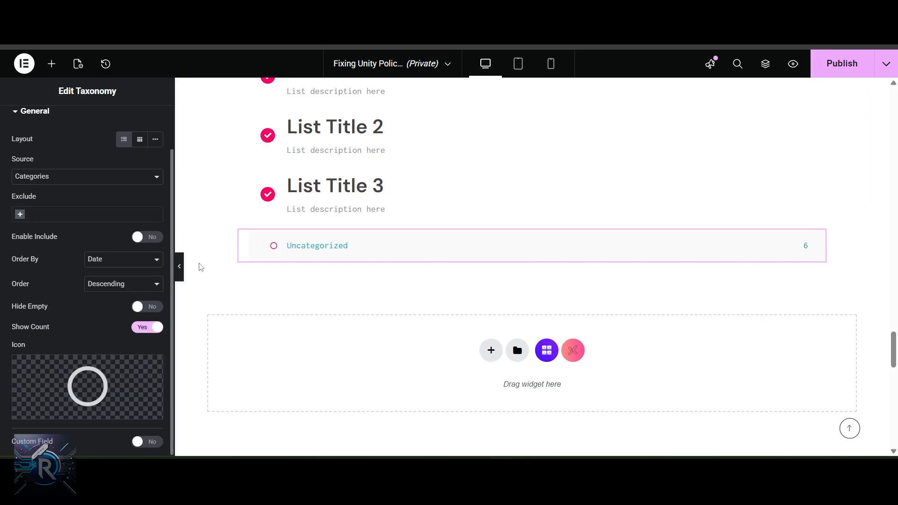
scroll(363, 294, "up", 2)
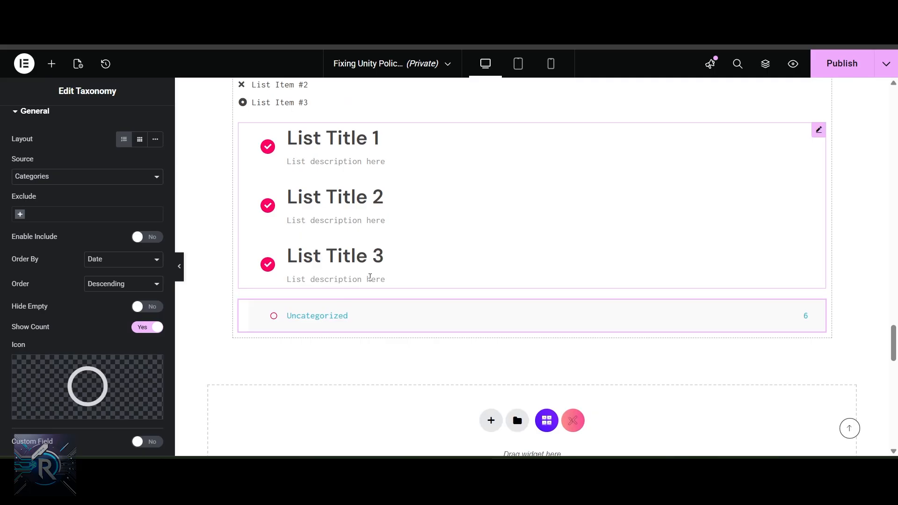
scroll(321, 126, "up", 5)
scroll(387, 327, "down", 5)
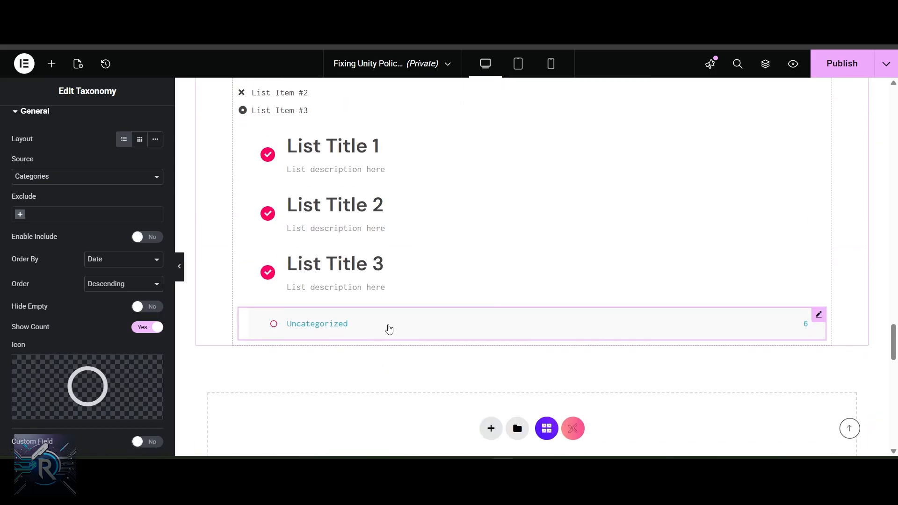
key("Delete")
Step: Delete the Info List widget from below the Icon List in the Notes section
scroll(346, 355, "up", 5)
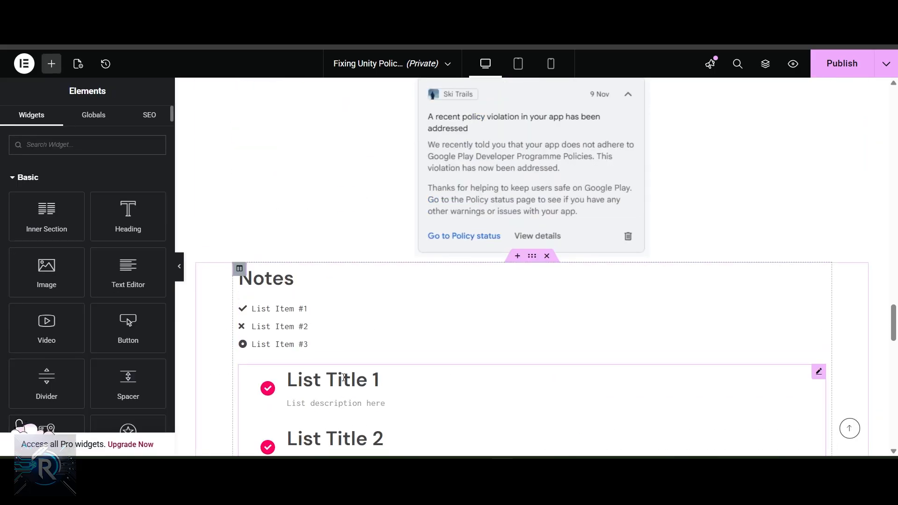
left_click(819, 371)
key("Delete")
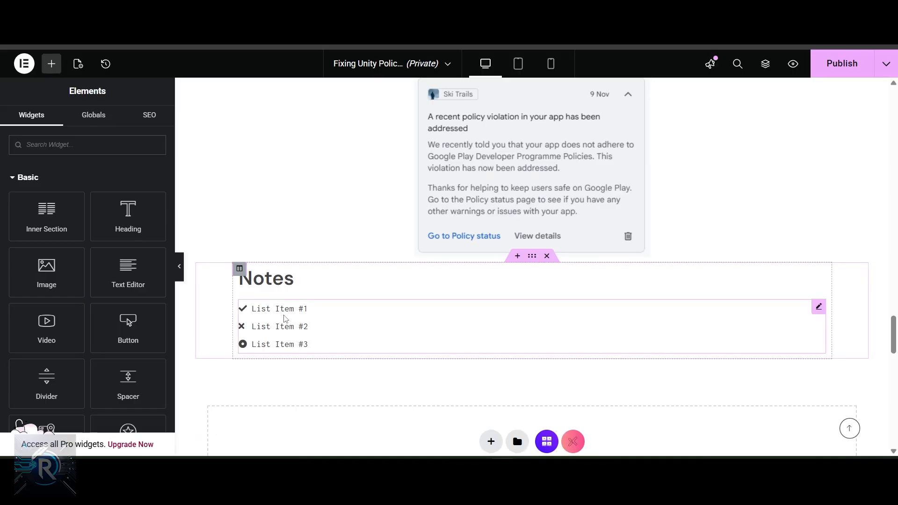
Step: Set the icon of the Icon List's first item to the outlined Circle, searching the icon library for "circle"
left_click(305, 309)
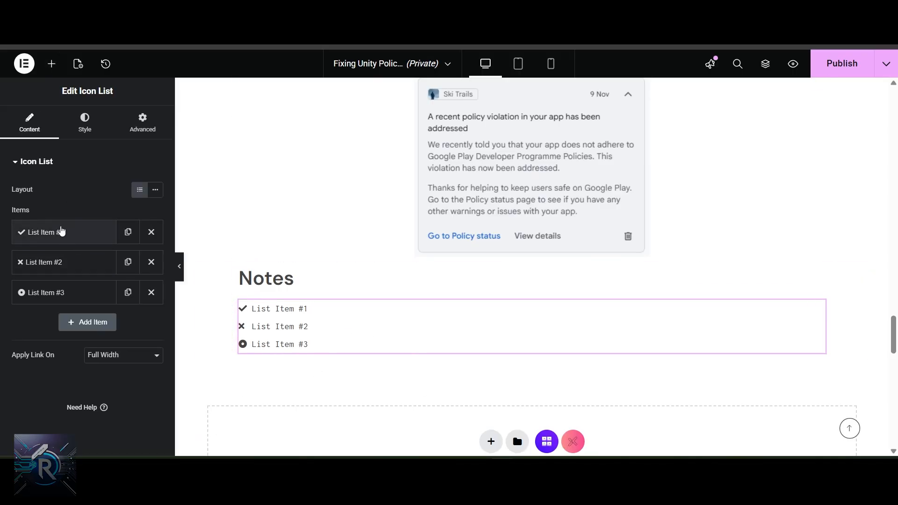
left_click(60, 231)
left_click(65, 324)
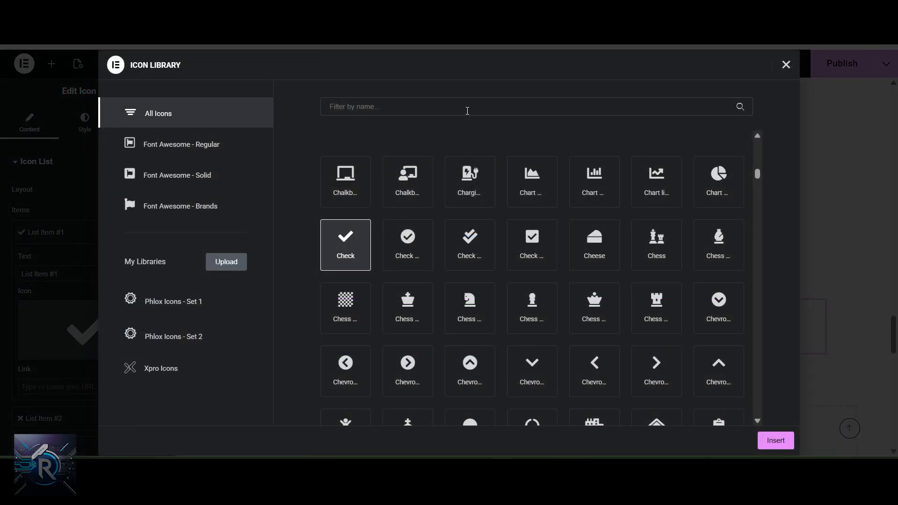
left_click(466, 107)
type("circ")
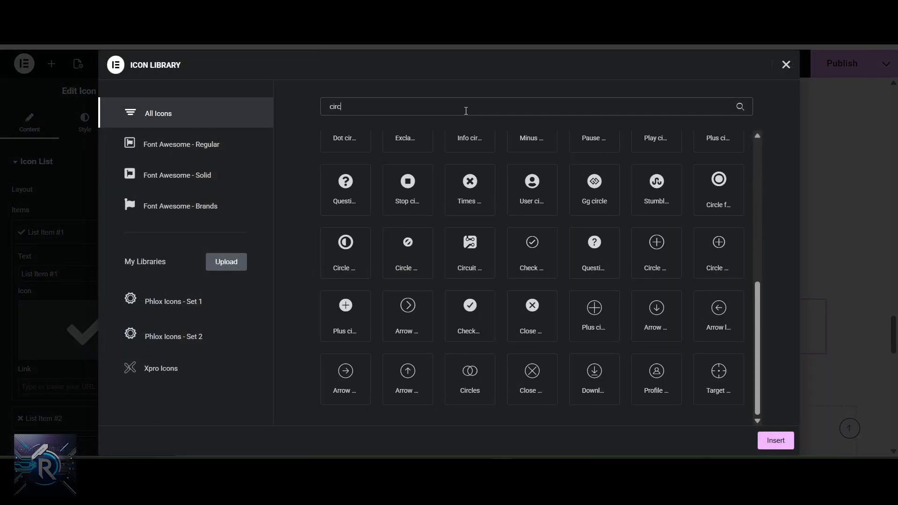
type("le")
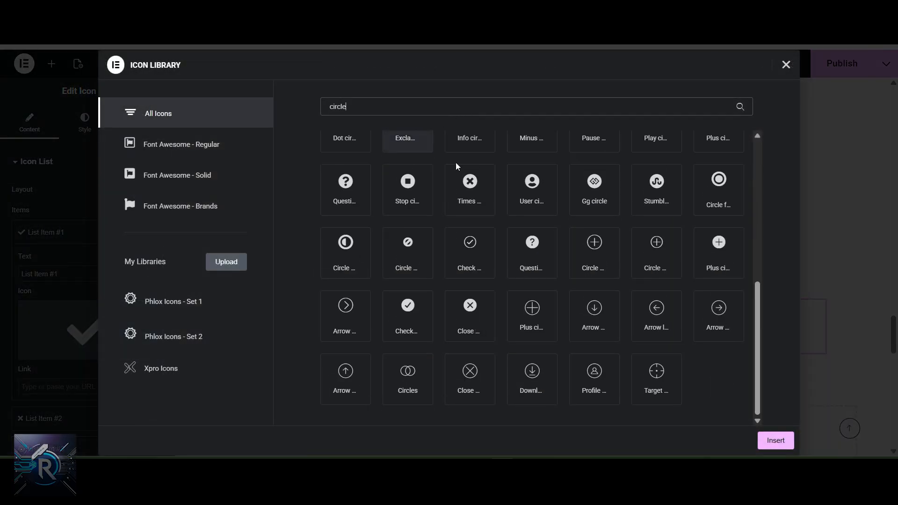
scroll(524, 276, "up", 5)
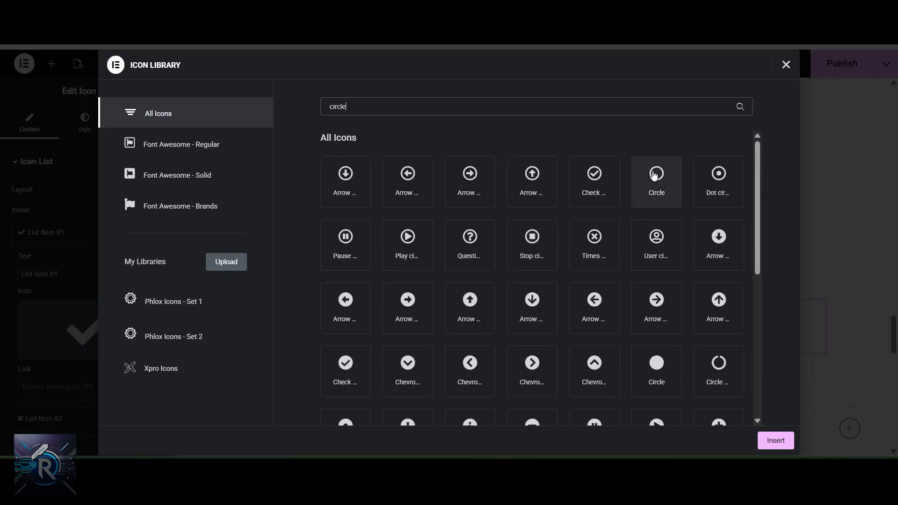
left_click(657, 183)
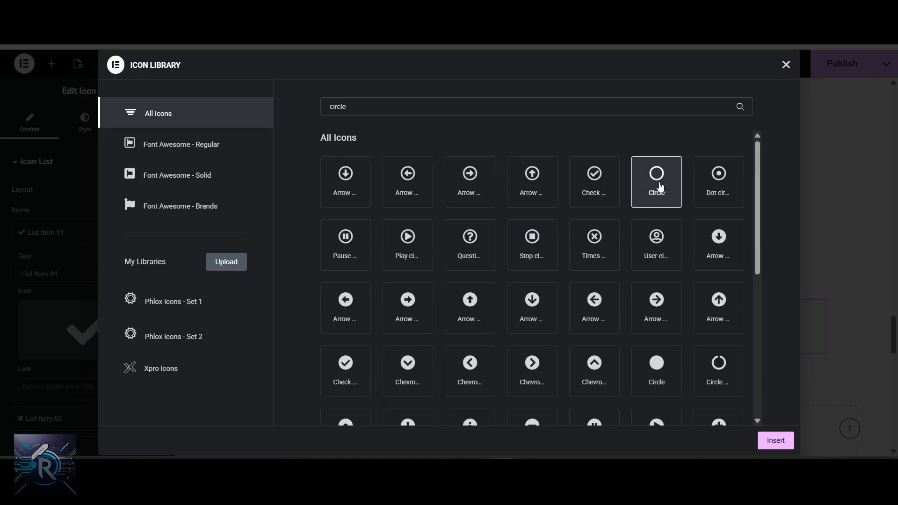
left_click(776, 440)
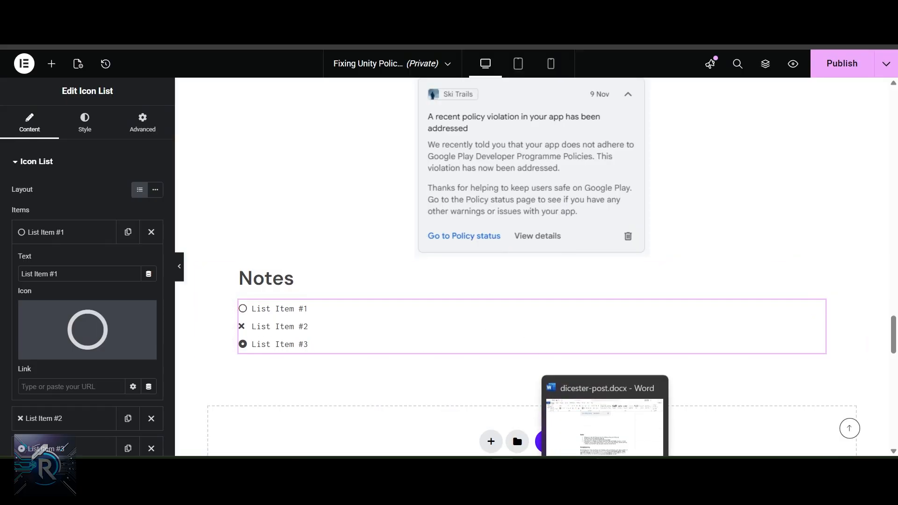
Step: Copy the note "The patcher may not work with tamper-proofing or anti-cheat solutions." from dicester-post.docx in Word into the first list item's text
left_click(605, 469)
left_click_drag(563, 274, 290, 273)
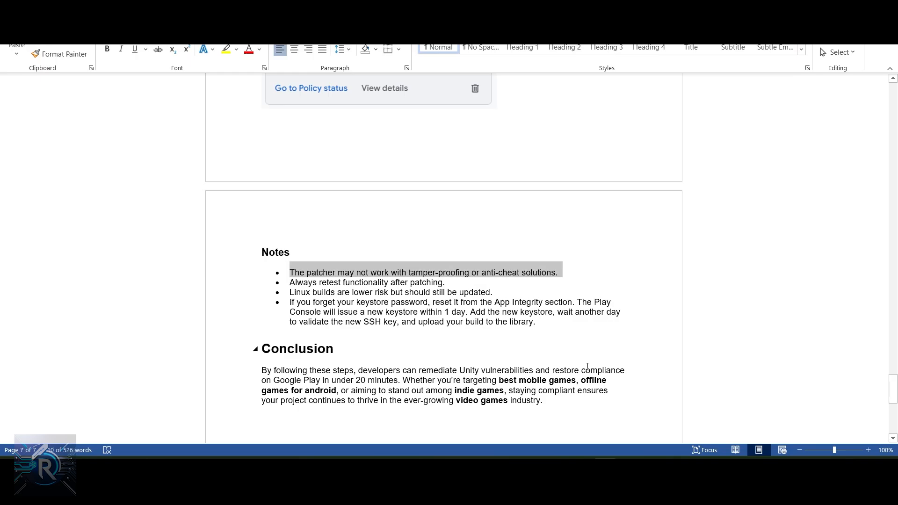
left_click(585, 468)
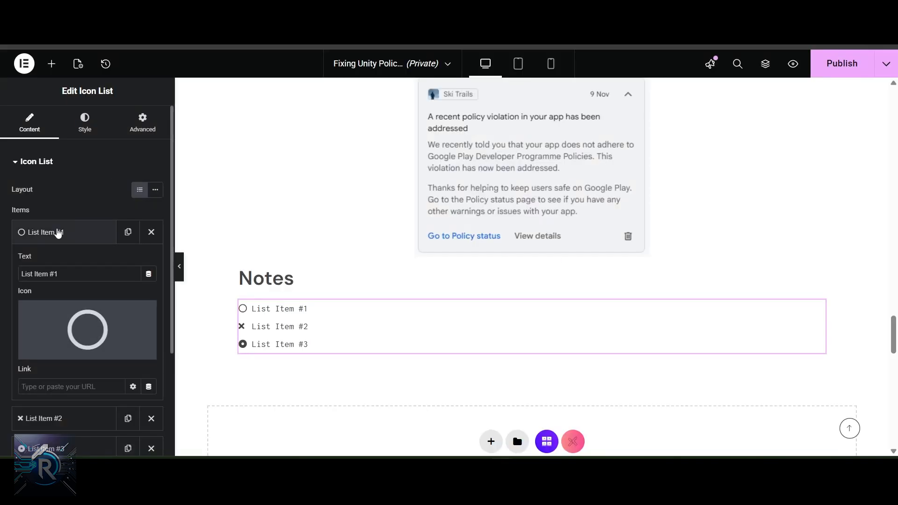
left_click(57, 233)
left_click(58, 238)
left_click_drag(60, 274, 6, 279)
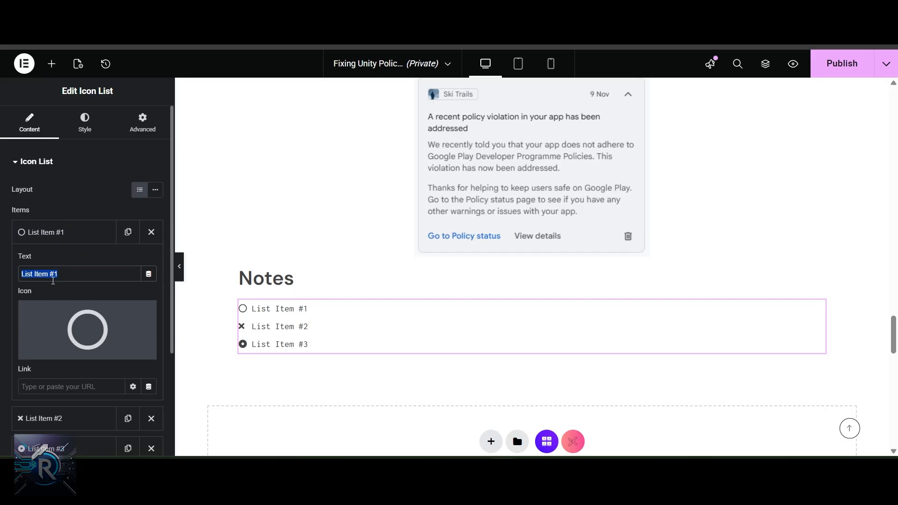
type("• The patcher may not work with tamper-proofing or anti-cheat solutions.")
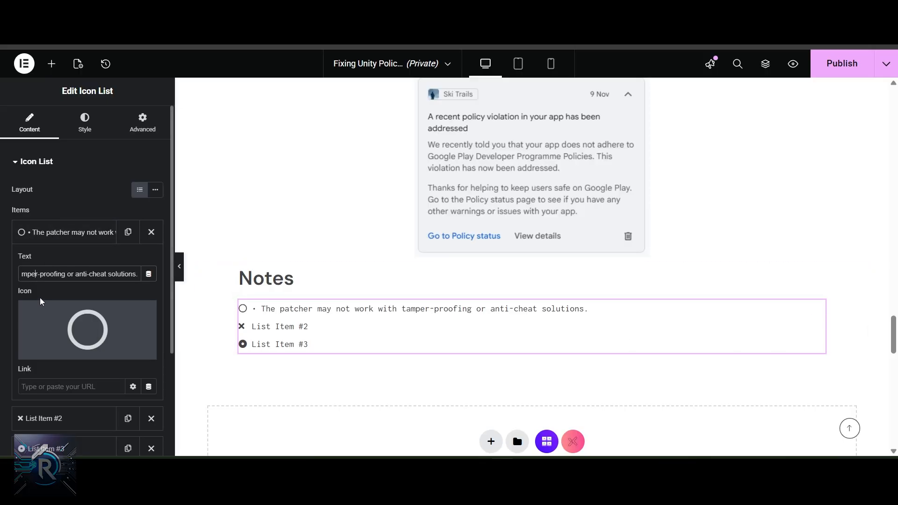
Step: Remove the leading bullet character and spacing from the first list item's text
key("Left")
key("Left")
key("Left")
key("Left")
key("Left")
key("Left")
key("Left")
key("Left")
key("Left")
key("Left")
key("Left")
key("Left")
key("Left")
key("Left")
key("Left")
key("Left")
key("Left")
key("Left")
key("Left")
key("Left")
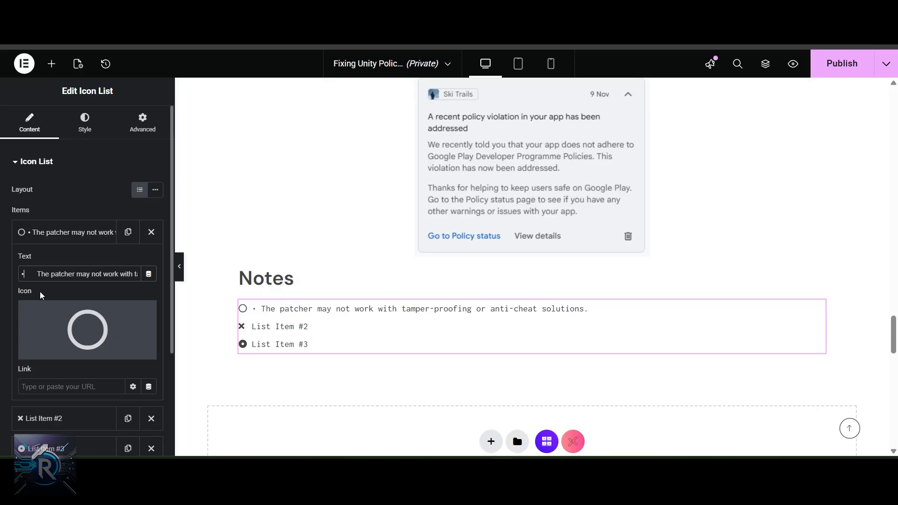
key("Delete")
key("Delete")
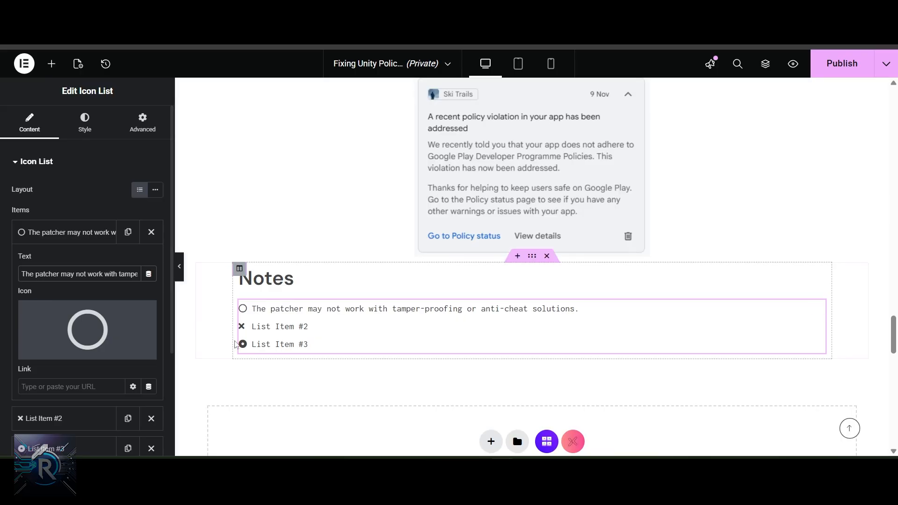
Step: Copy the second note, "Always retest functionality after patching.", from the Word document and return to the Elementor page
scroll(52, 299, "down", 2)
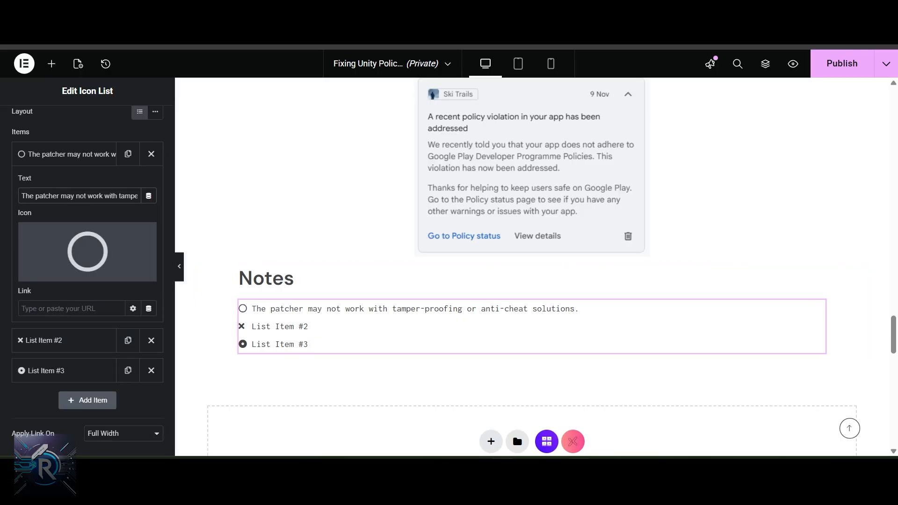
key("alt+Tab")
left_click_drag(445, 285, 278, 287)
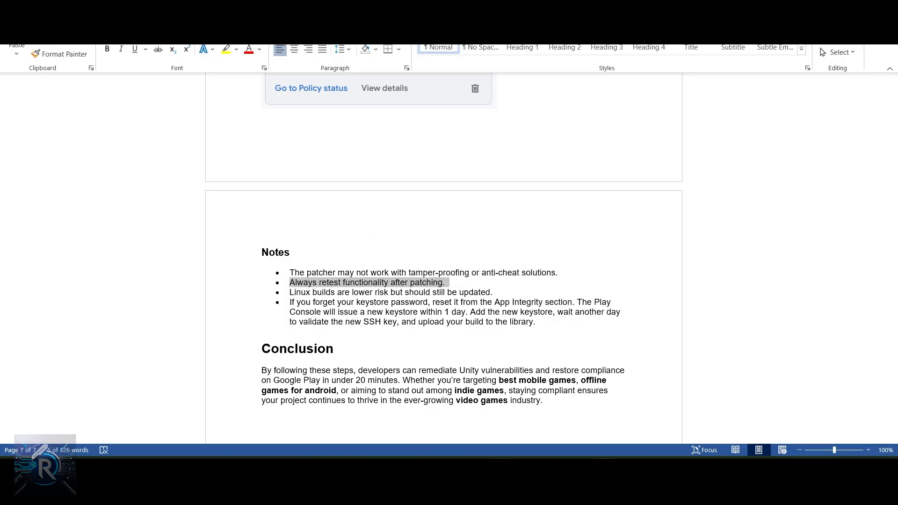
key("alt+Tab")
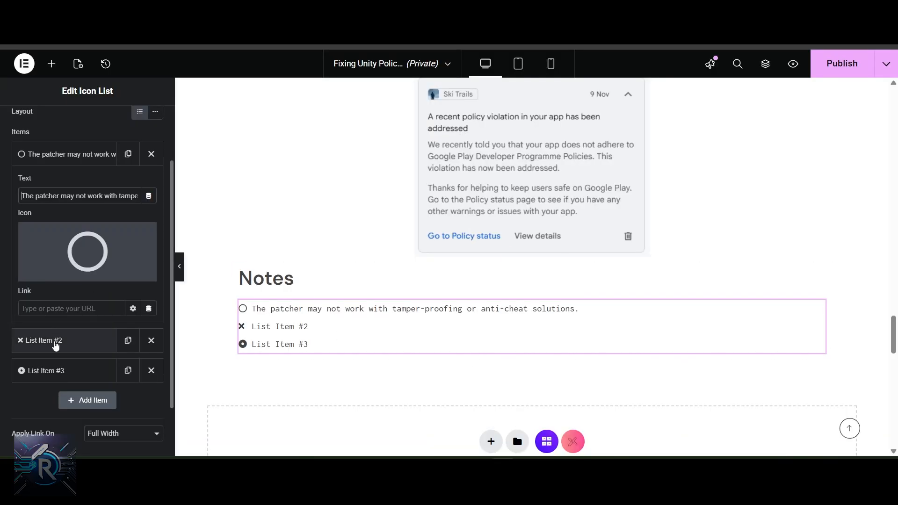
Step: Set the icon of the second list item to the outlined Circle, searching the icon library for "circle"
scroll(54, 345, "down", 2)
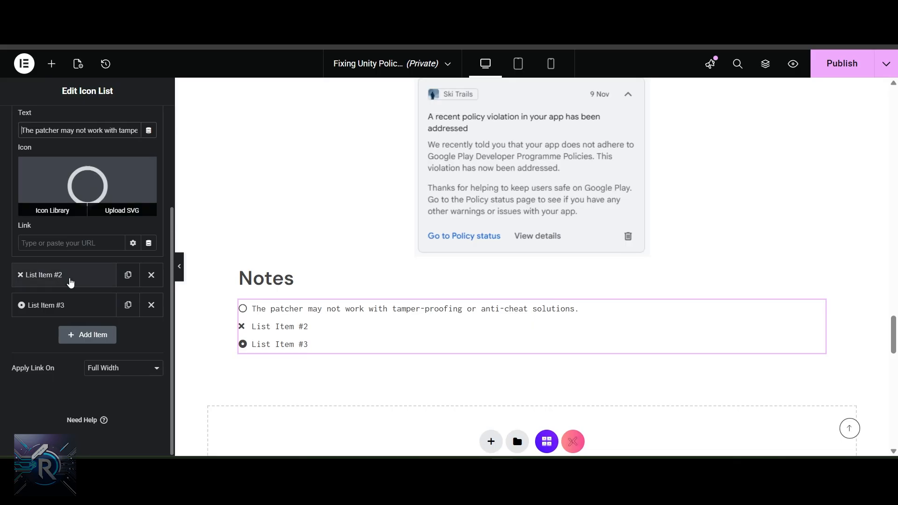
left_click(68, 279)
left_click(84, 236)
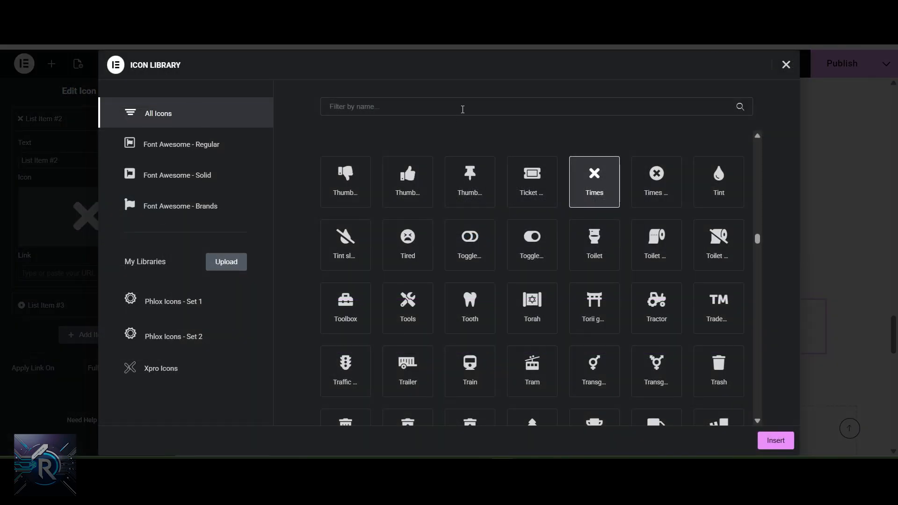
left_click(461, 108)
type("circ")
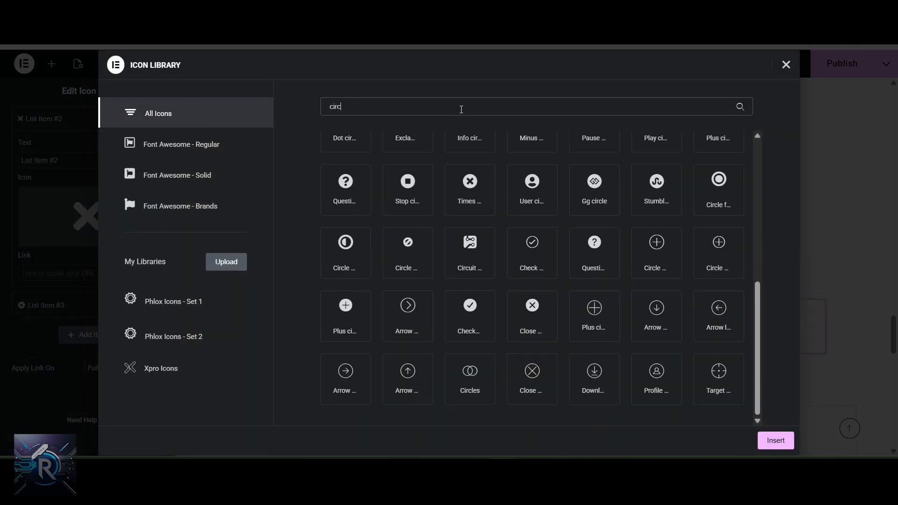
type("le")
left_click(650, 199)
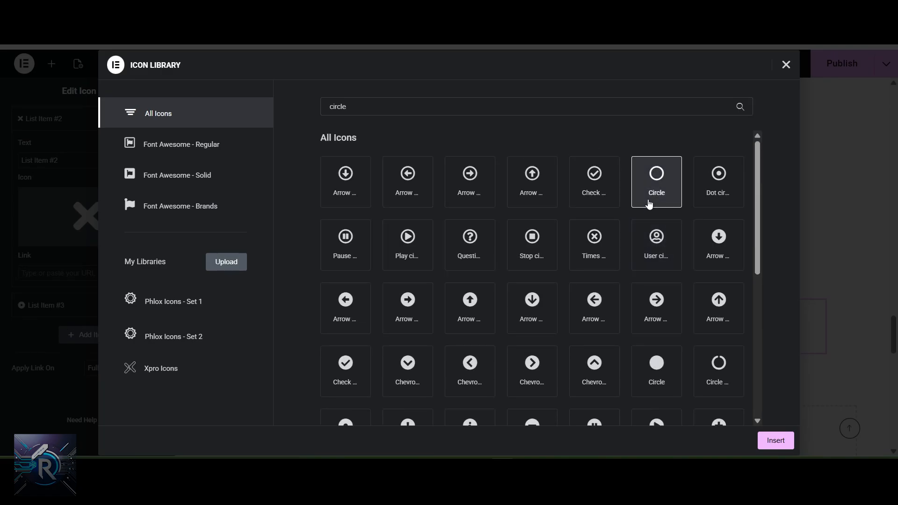
left_click(767, 441)
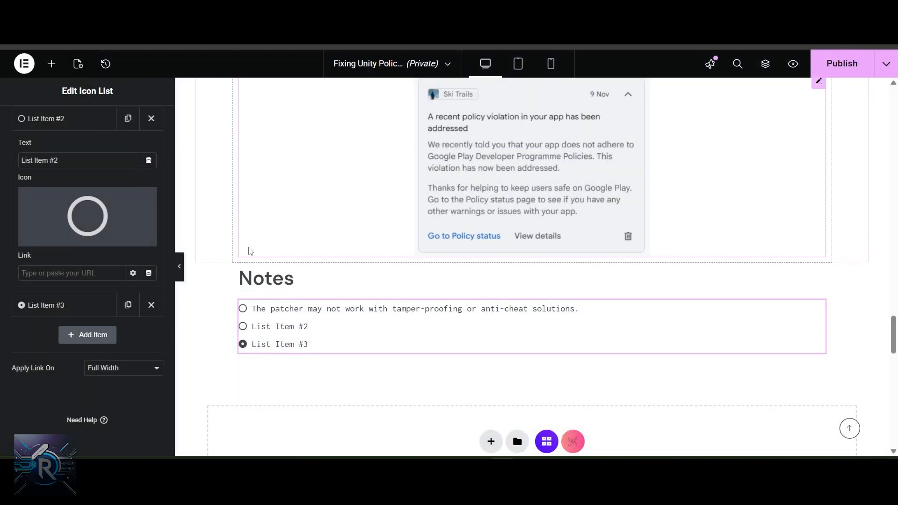
Step: Replace the second list item's text with "Always retest functionality after patching.", without the leading bullet character
left_click_drag(68, 162, 1, 162)
type("• Always retest functionality after patching.")
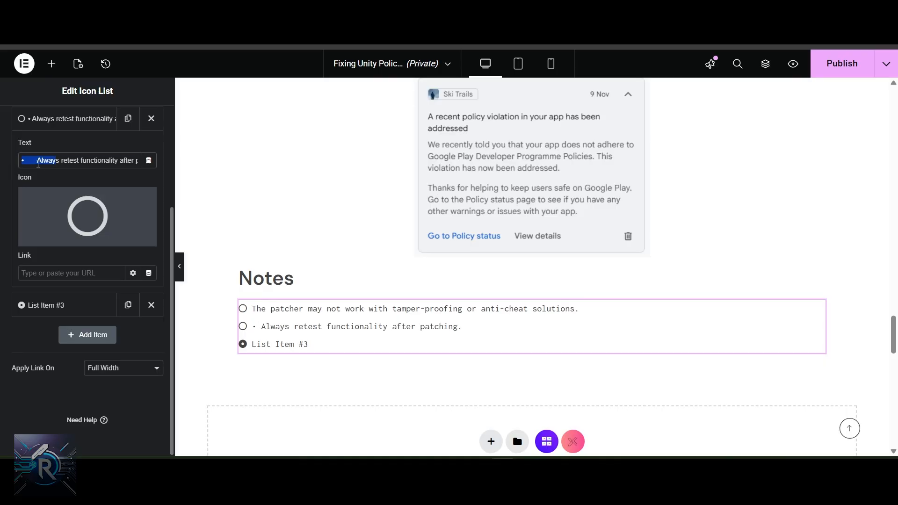
left_click(37, 164)
key("BackSpace")
key("BackSpace")
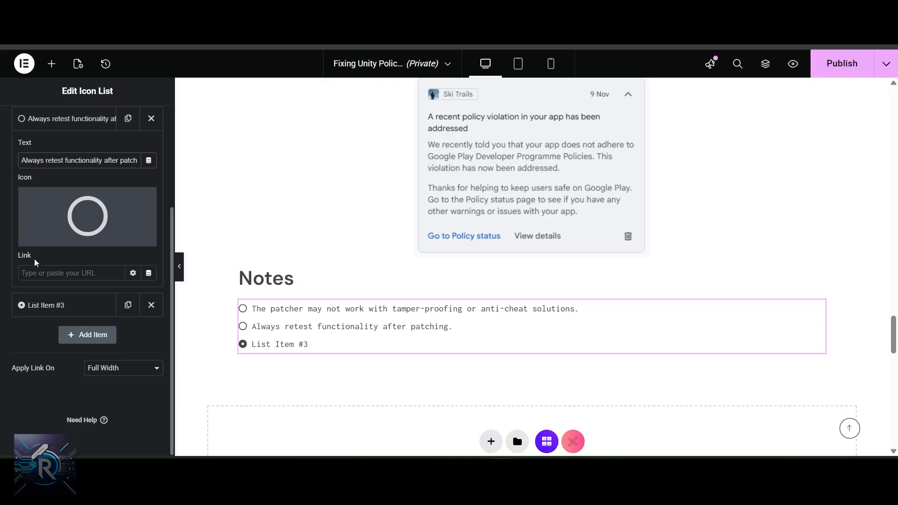
Step: Copy the third note, "Linux builds are lower risk but should still be updated.", from the Word document and return to the Elementor page
left_click(604, 469)
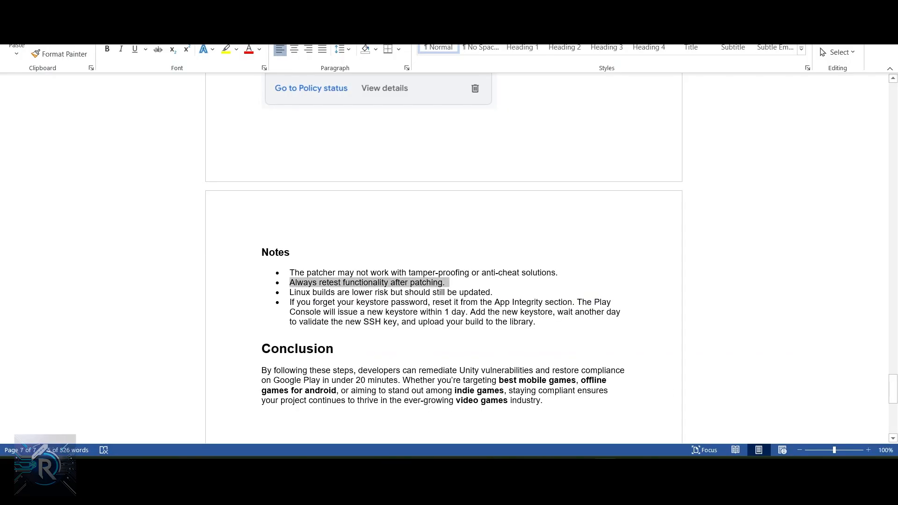
left_click_drag(487, 290, 290, 292)
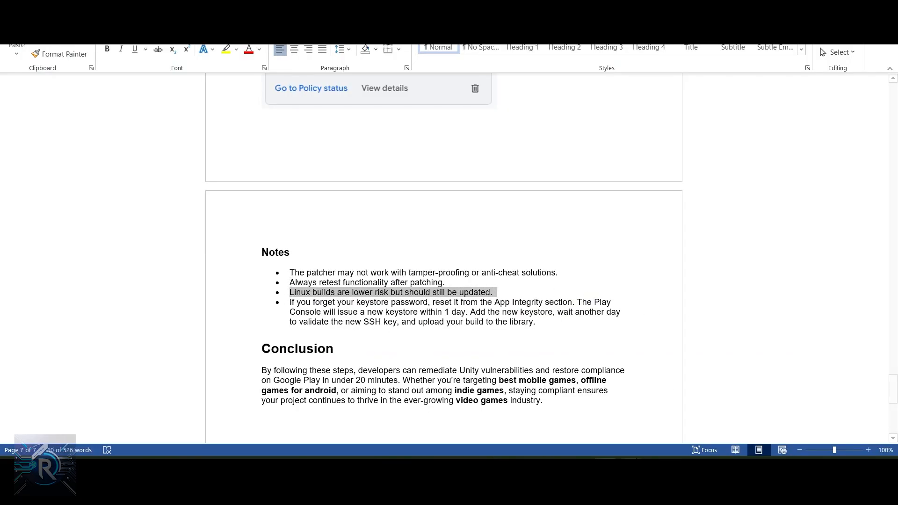
left_click(528, 469)
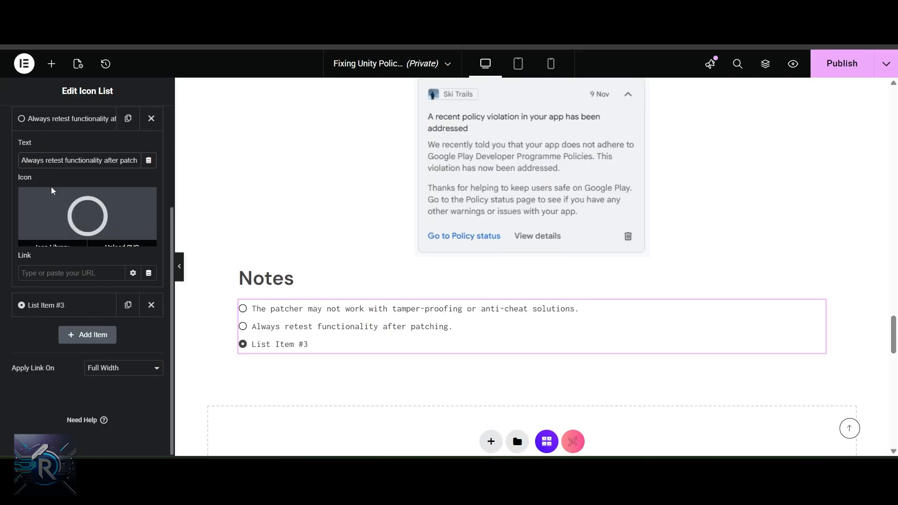
Step: Set the icon of the third list item to the outlined Circle, searching the icon library for "circle"
left_click(61, 309)
left_click(51, 269)
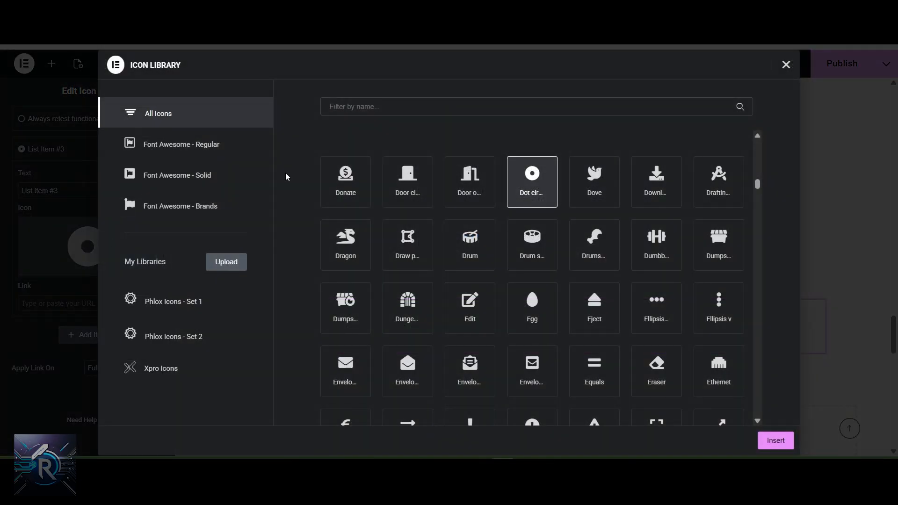
left_click(510, 111)
type("c")
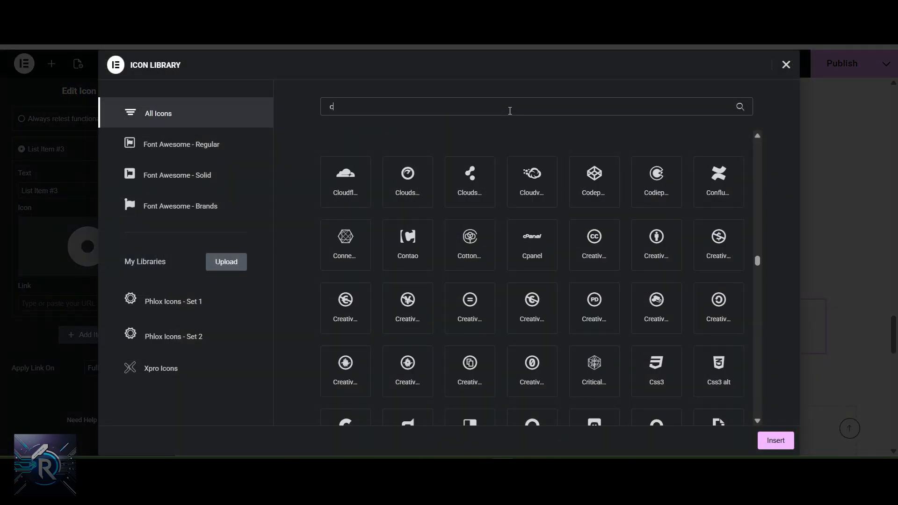
type("ircle")
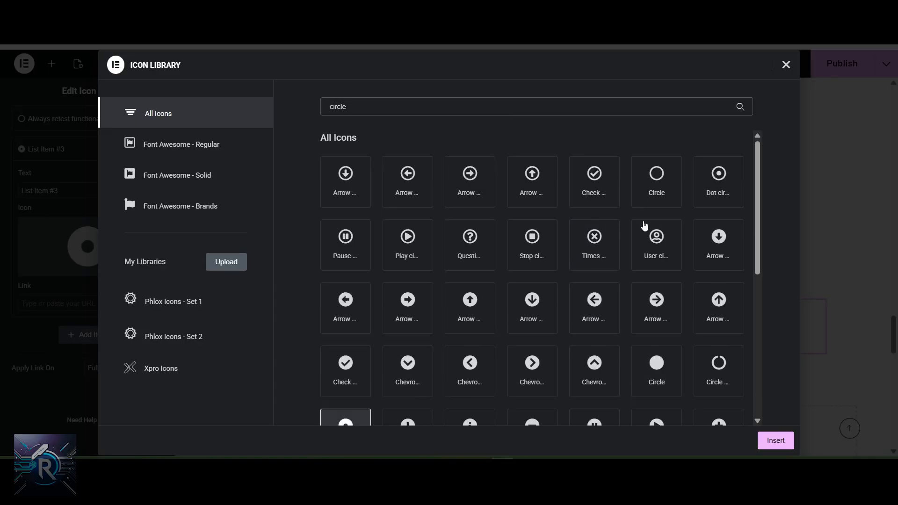
left_click(668, 198)
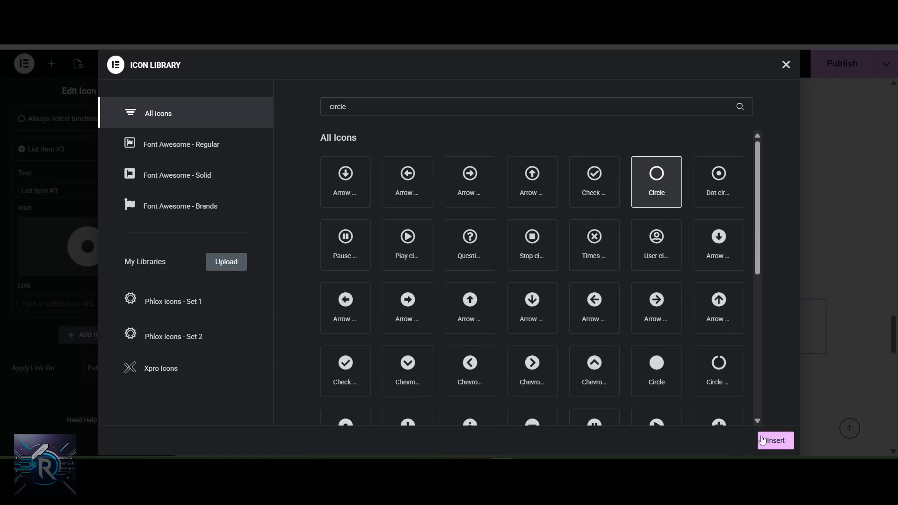
left_click(772, 440)
Step: Replace the third list item's text with "Linux builds are lower risk but should still be updated.", without the leading bullet character
left_click_drag(82, 190, 0, 195)
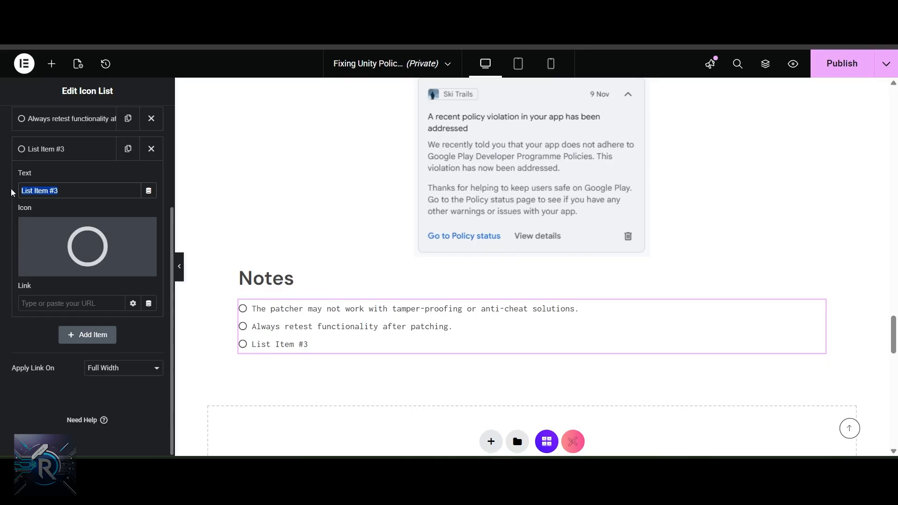
type("• Linux builds are lower risk but should still be updated.")
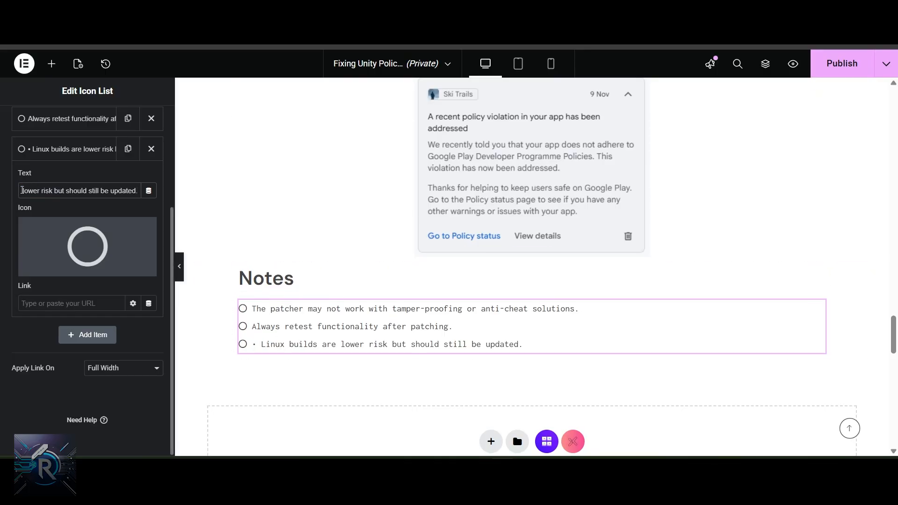
left_click_drag(22, 190, 18, 191)
left_click_drag(31, 191, 2, 193)
left_click(30, 191)
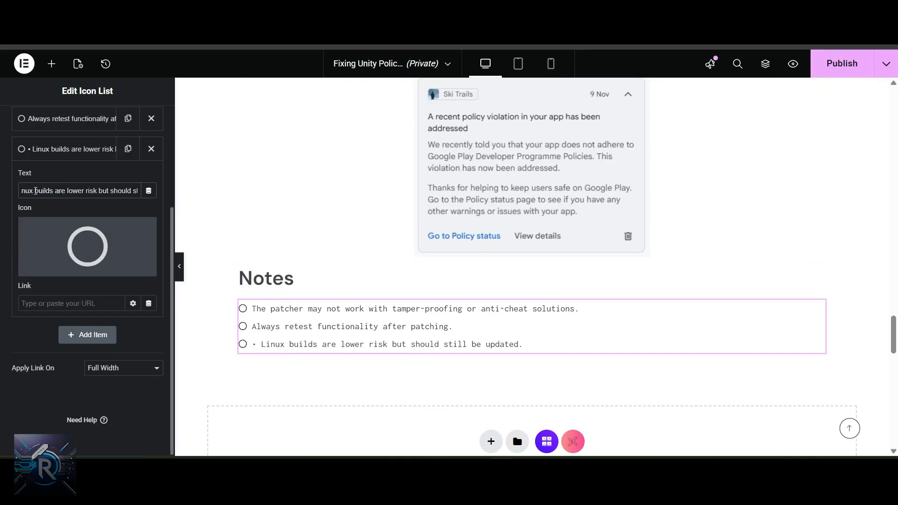
key("Home")
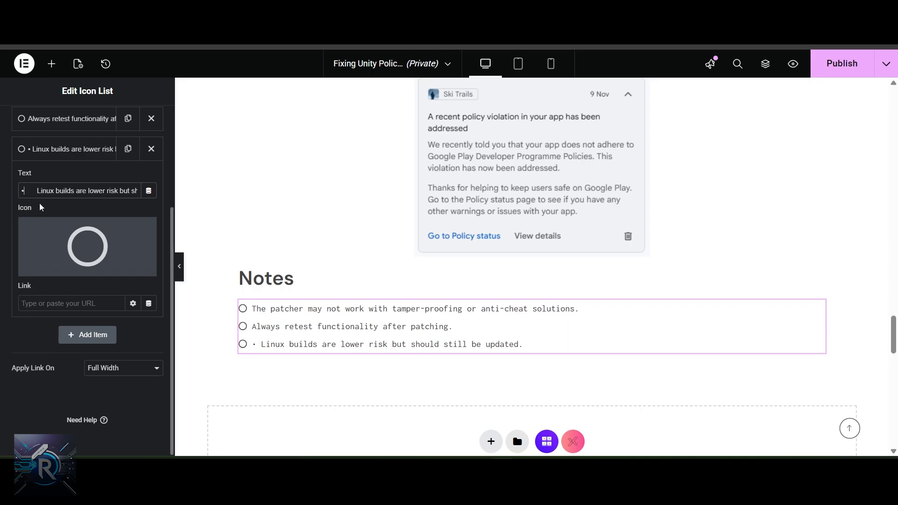
key("BackSpace")
key("BackSpace")
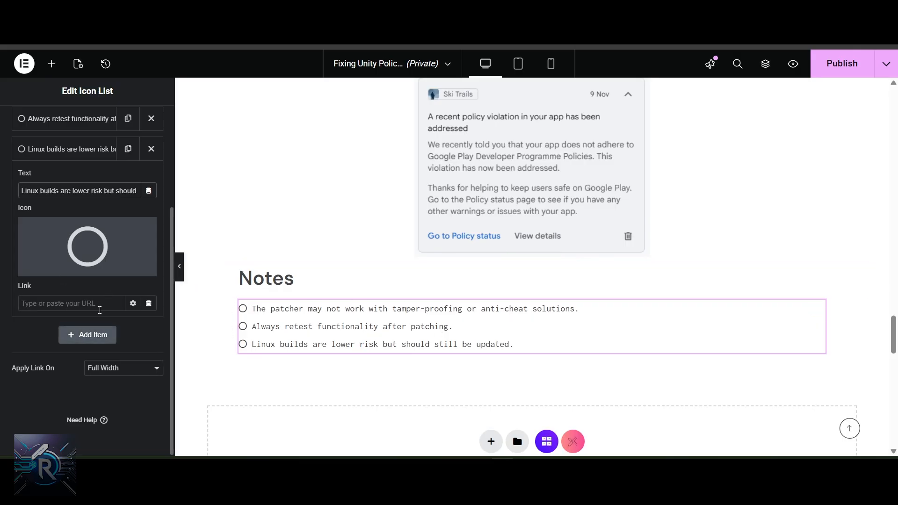
Step: Add a fourth list item, and copy the last note, about a forgotten keystore password, from the Word document for use in Elementor
left_click(92, 334)
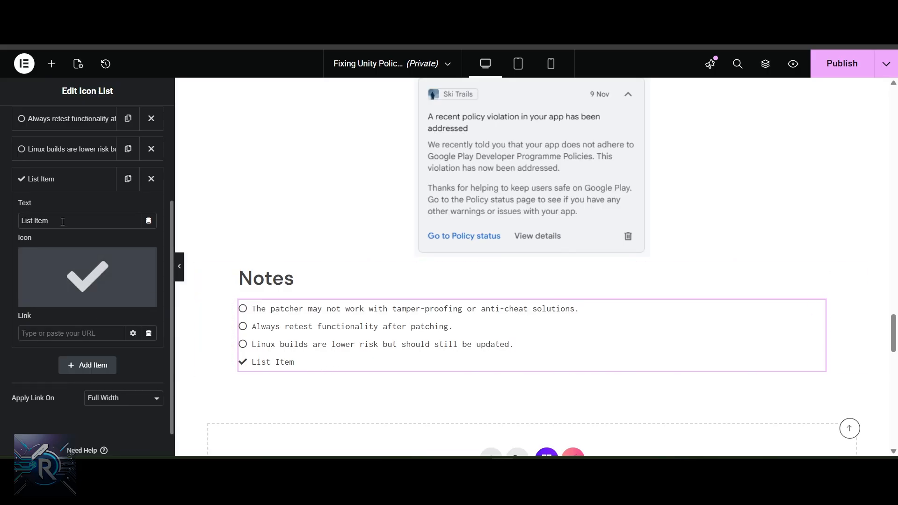
key("alt+Tab")
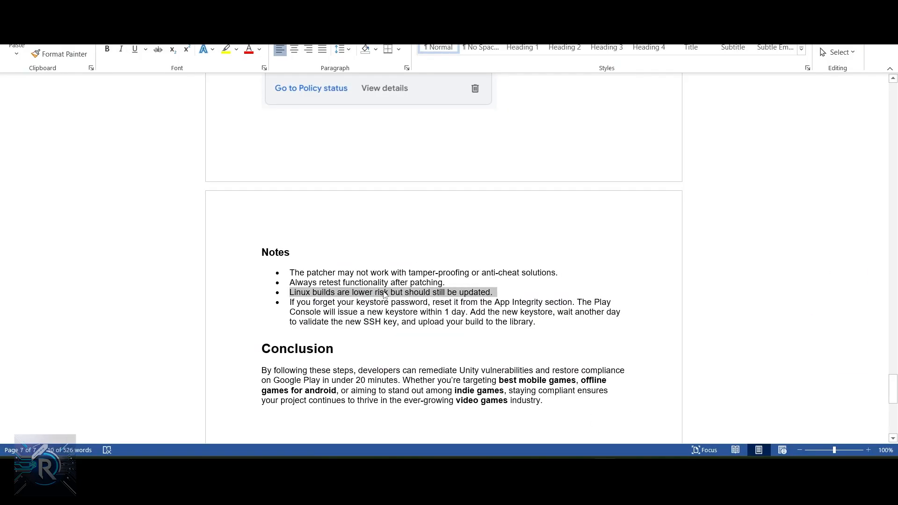
left_click_drag(535, 322, 289, 302)
key("alt+Tab")
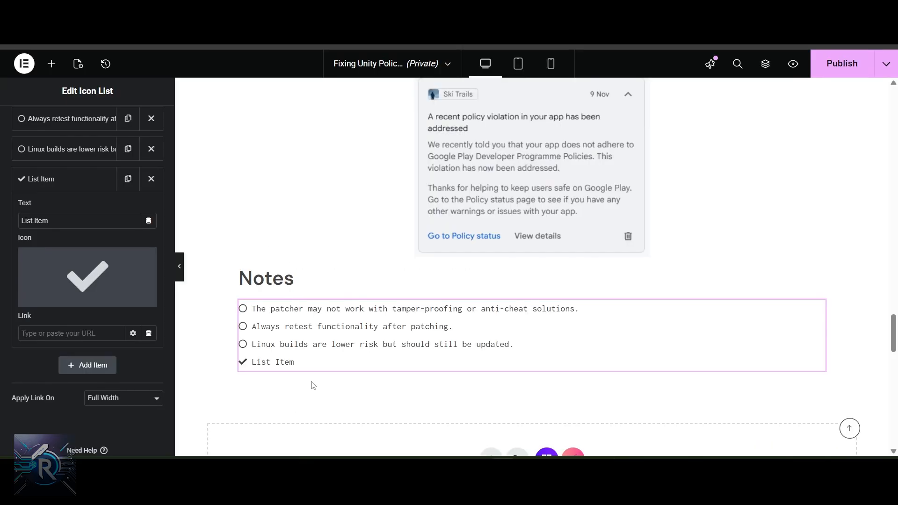
Step: Replace the fourth list item's text with the copied keystore note and set its icon to the outlined Circle, searching for "circle"
key("ctrl+a")
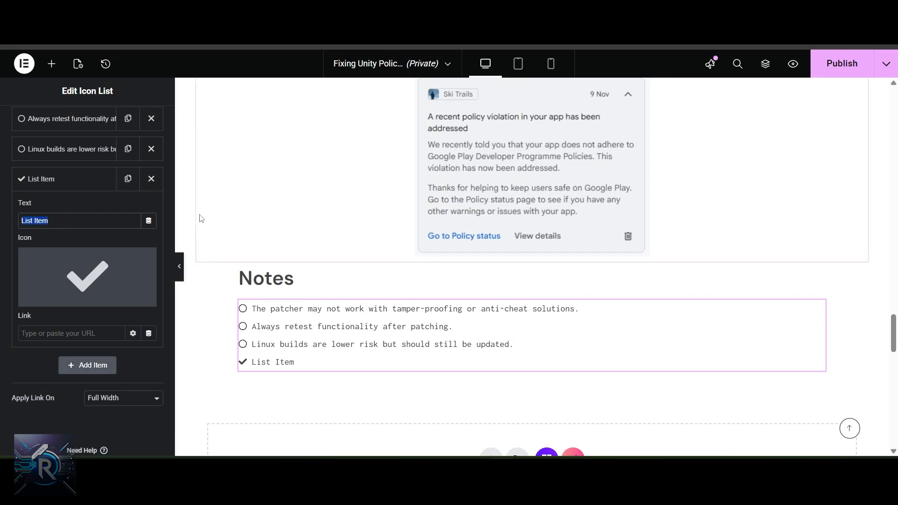
key("ctrl+v")
left_click(79, 289)
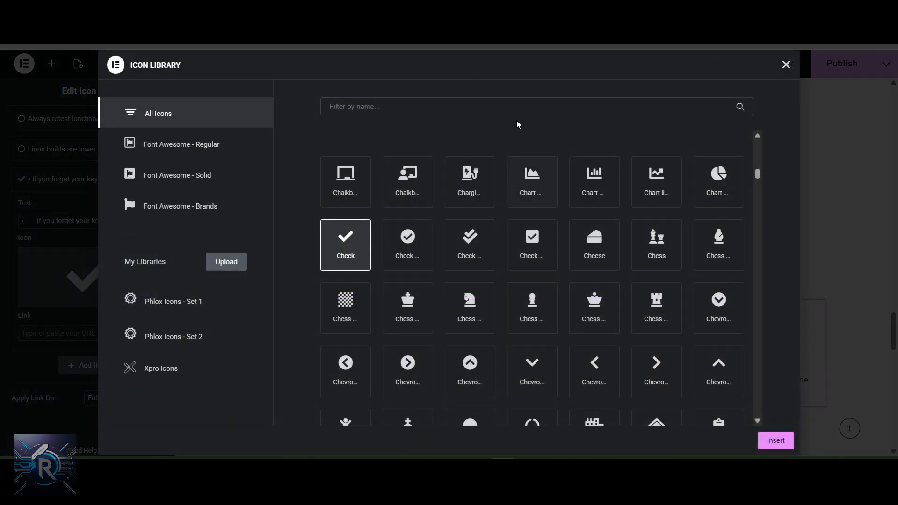
left_click(514, 102)
type("circle")
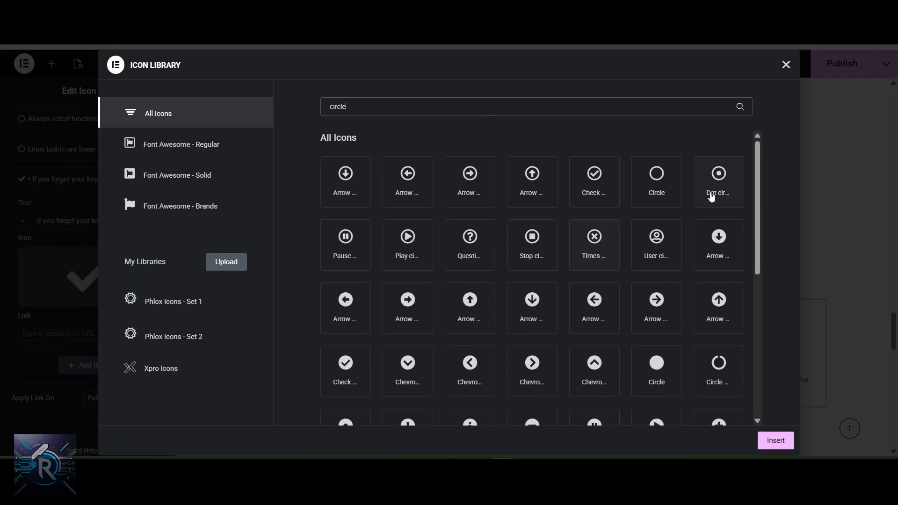
left_click(674, 190)
left_click(775, 440)
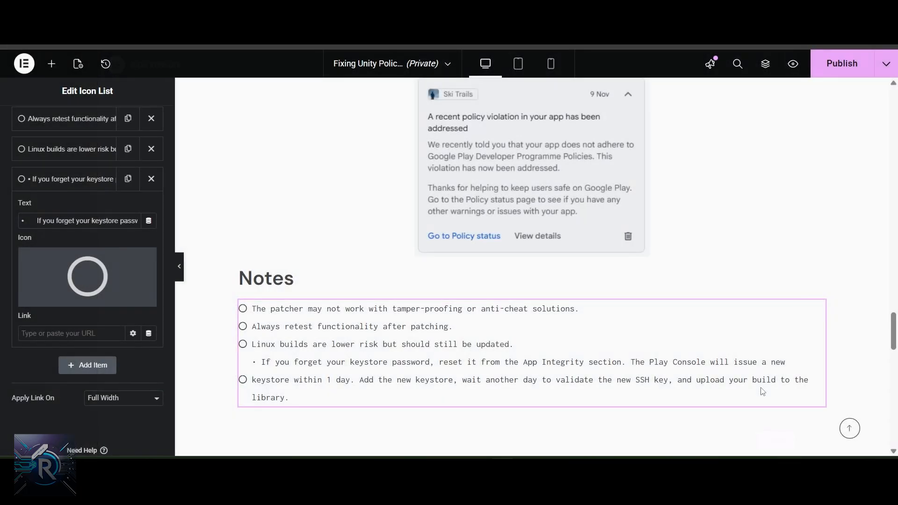
Step: Remove the leading bullet character and spacing from the fourth list item's text
scroll(515, 280, "down", 2)
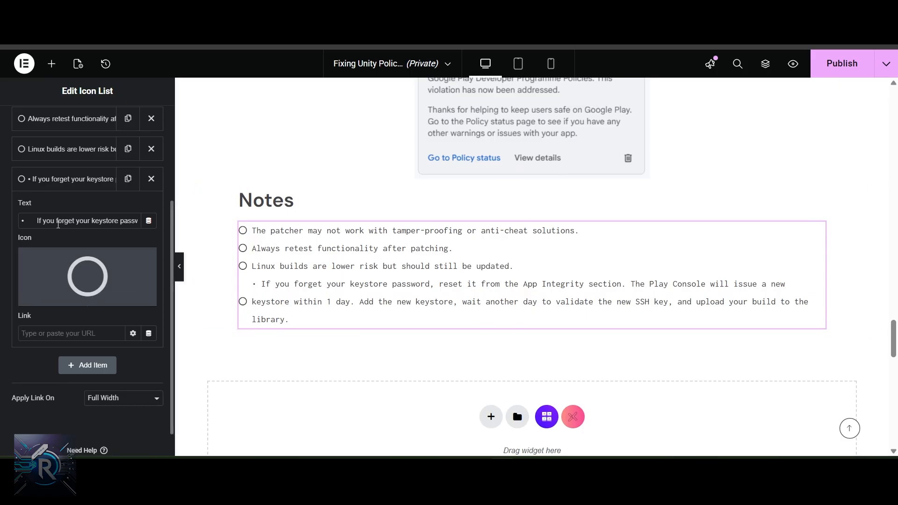
key("BackSpace")
key("BackSpace")
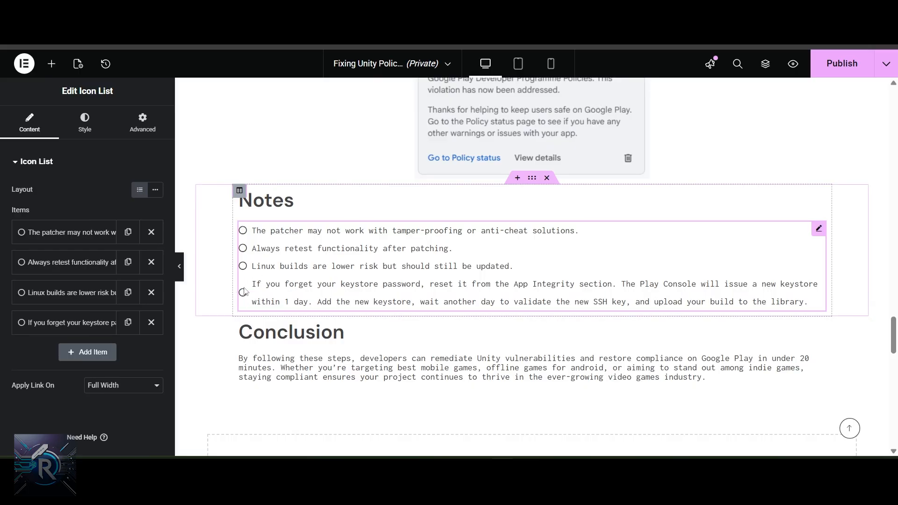
Step: Set the vertical alignment of the Notes list's icons to the top in the icon style settings
left_click(83, 131)
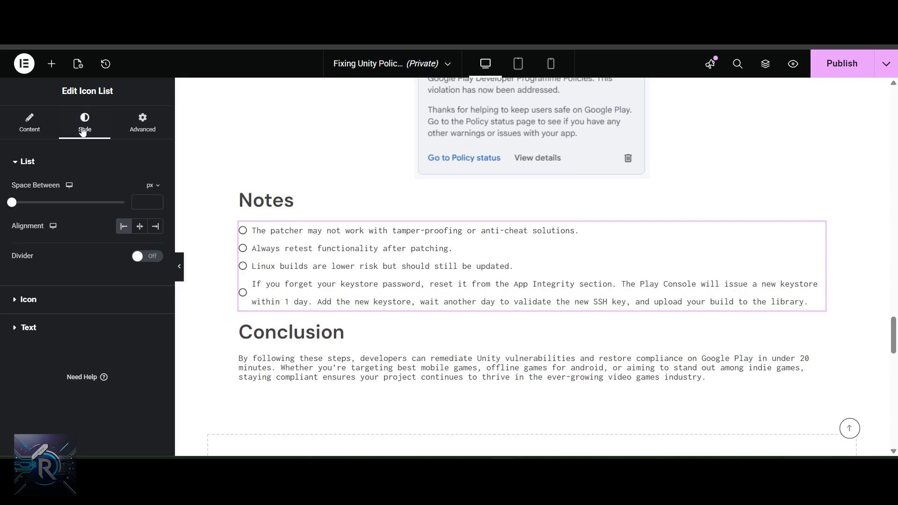
left_click(19, 305)
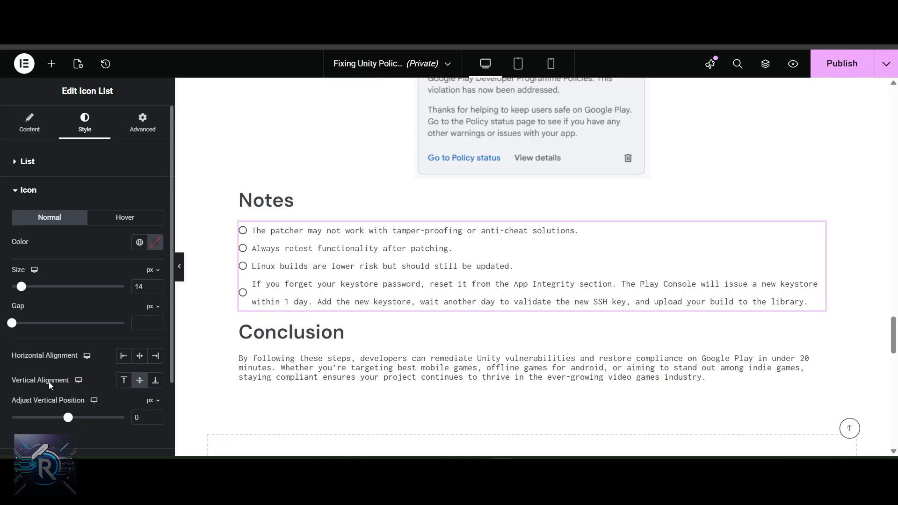
left_click(124, 381)
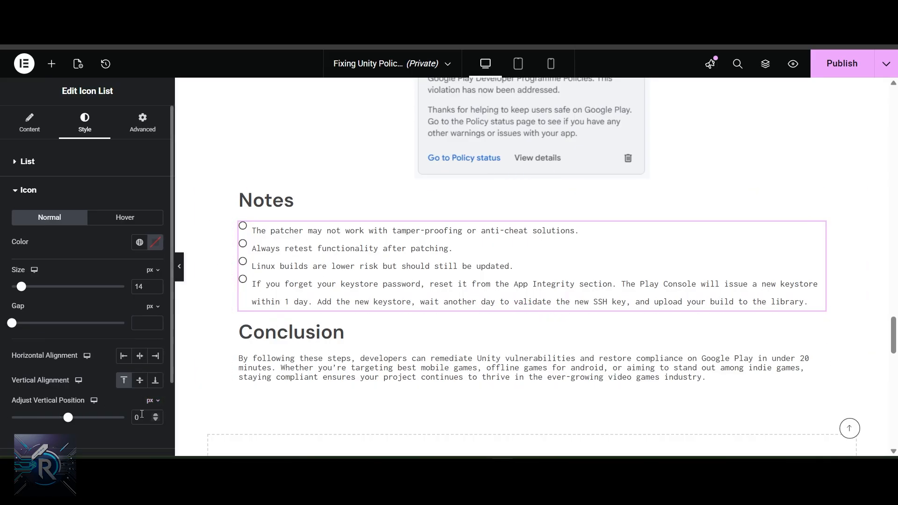
Step: Adjust the vertical position of the list icons to 10 px, lining them up with each item's first text line
left_click(156, 420)
left_click(155, 420)
left_click(155, 420)
left_click(156, 421)
left_click(156, 420)
left_click(155, 421)
double_click(156, 414)
double_click(155, 414)
left_click(155, 415)
double_click(156, 414)
double_click(155, 415)
left_click(156, 415)
double_click(156, 414)
double_click(156, 414)
double_click(156, 414)
double_click(155, 415)
left_click(156, 420)
left_click(156, 420)
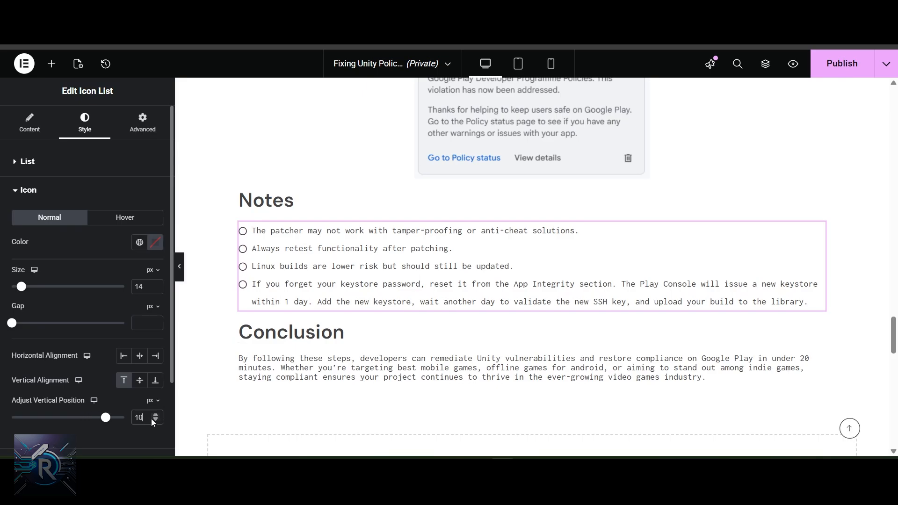